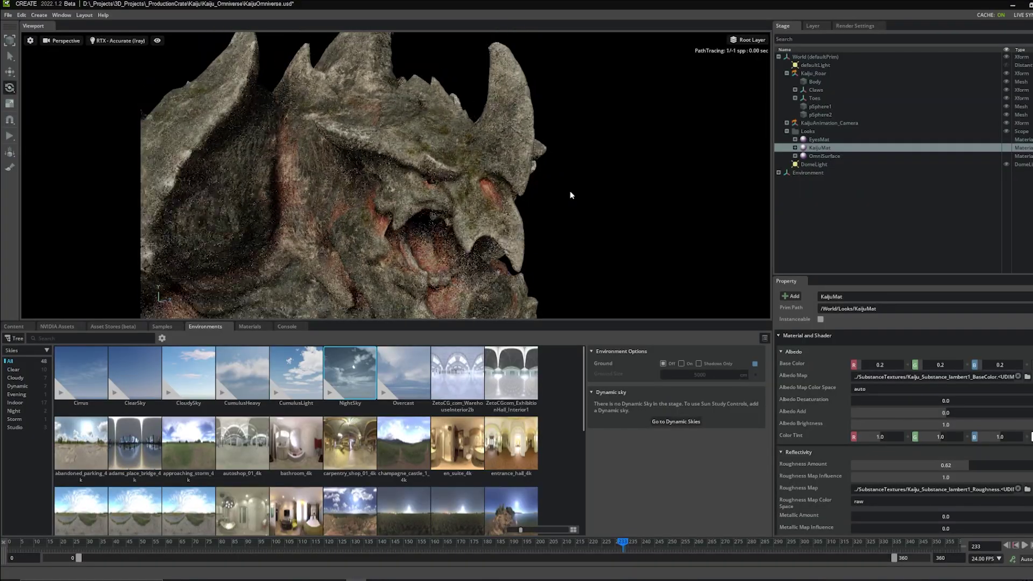
pyautogui.keyDown('alt'); pyautogui.moveTo(572, 194); pyautogui.dragTo(431, 221, button='right'); pyautogui.keyUp('alt')
pyautogui.keyDown('alt'); pyautogui.moveTo(431, 221); pyautogui.dragTo(336, 254); pyautogui.keyUp('alt')
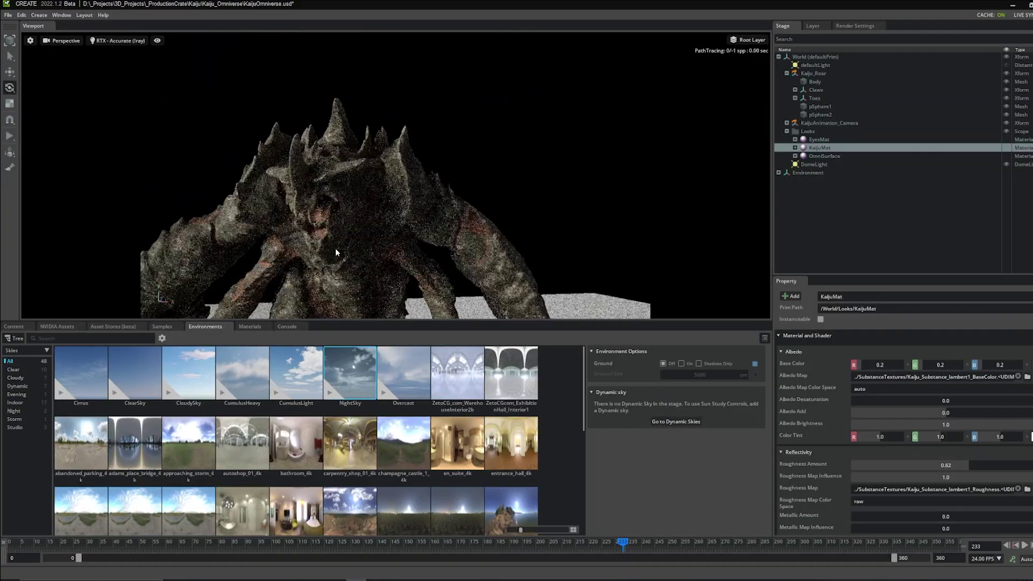
pyautogui.keyDown('alt'); pyautogui.moveTo(336, 254); pyautogui.dragTo(185, 150, button='right'); pyautogui.keyUp('alt')
pyautogui.moveTo(185, 150)
pyautogui.keyDown('alt'); pyautogui.mouseDown()
pyautogui.moveTo(468, 221)
pyautogui.moveTo(347, 211)
pyautogui.moveTo(484, 226)
pyautogui.moveTo(256, 232)
pyautogui.moveTo(277, 214)
pyautogui.moveTo(218, 230)
pyautogui.mouseUp(); pyautogui.keyUp('alt')
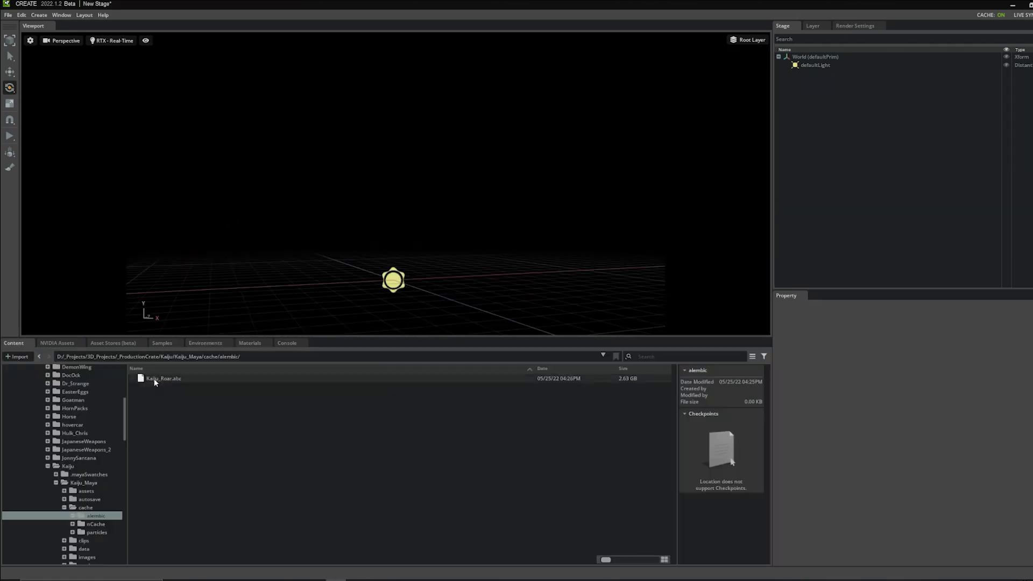
# Step: Bring Kaiju_Roar.abc from the alembic cache folder into the empty stage
pyautogui.moveTo(153, 379); pyautogui.dragTo(397, 295)
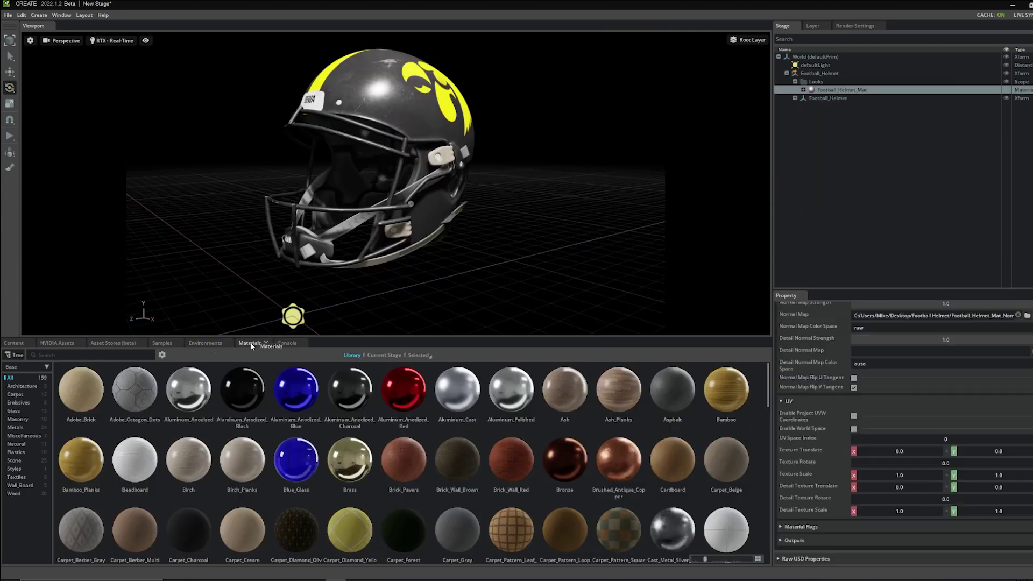
# Step: Try library materials on the football helmet, including Carpet_Pattern_Squares_Multi and Parquet_Floor
pyautogui.moveTo(564, 459); pyautogui.dragTo(389, 134)
pyautogui.moveTo(617, 529); pyautogui.dragTo(369, 125)
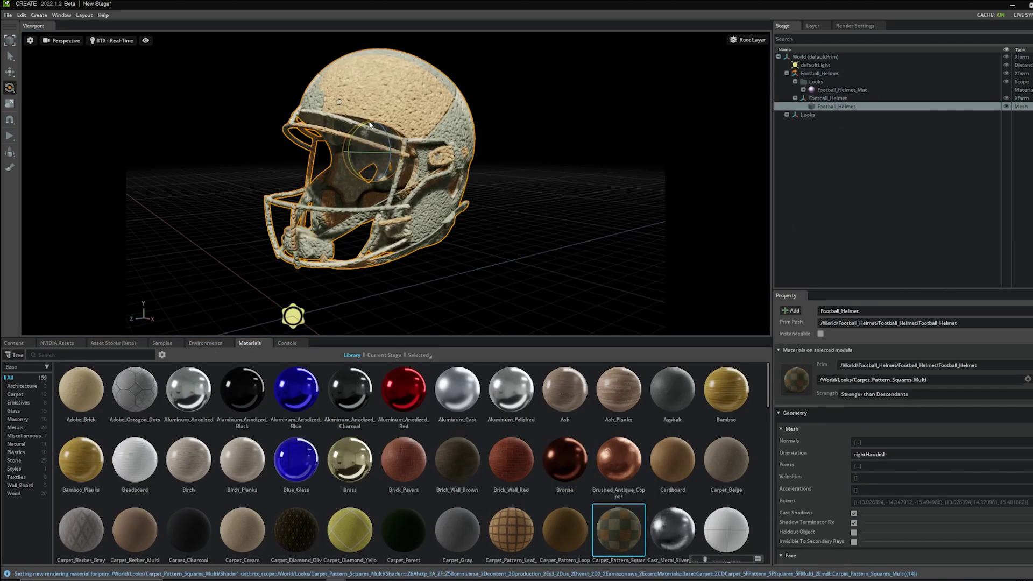
pyautogui.moveTo(437, 130); pyautogui.dragTo(425, 131)
pyautogui.scroll(-8, 421, 450)
pyautogui.moveTo(348, 418); pyautogui.dragTo(401, 112)
pyautogui.scroll(-4, 454, 442)
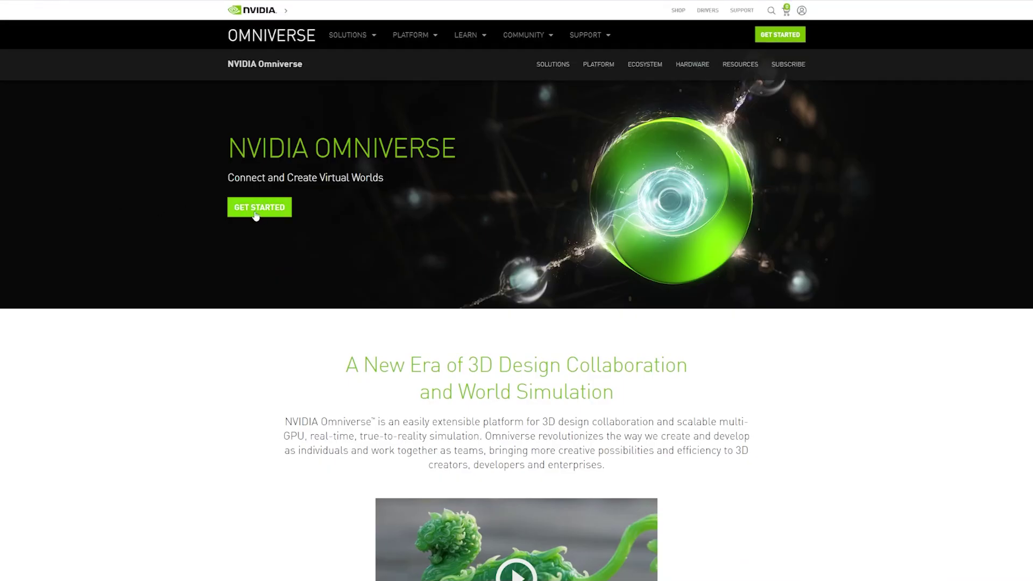
# Step: Request the Individual download from the Omniverse get-started page and pick Create in the Omniverse launcher's app list
pyautogui.click(256, 216)
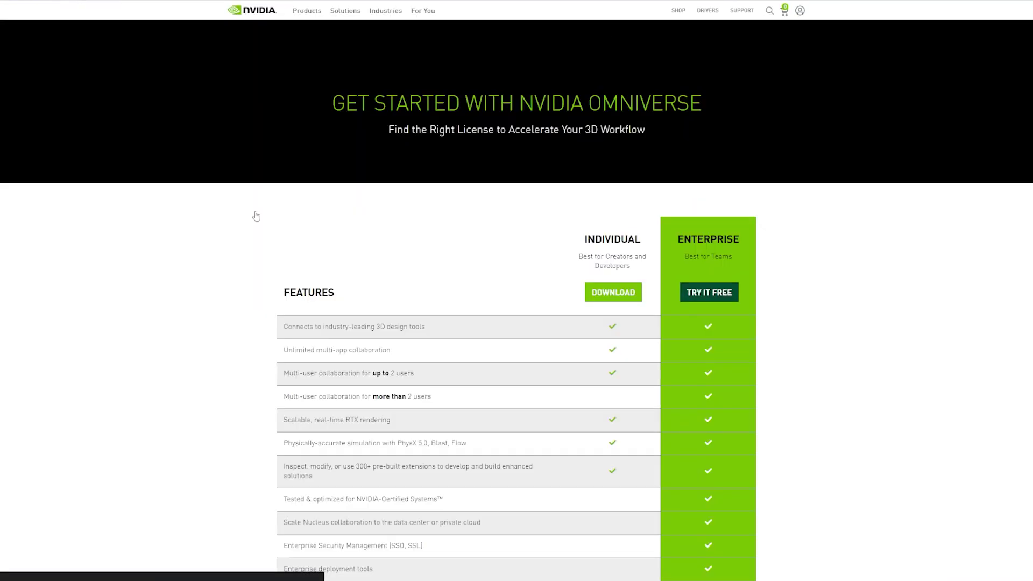
pyautogui.scroll(-6, 556, 206)
pyautogui.click(611, 331)
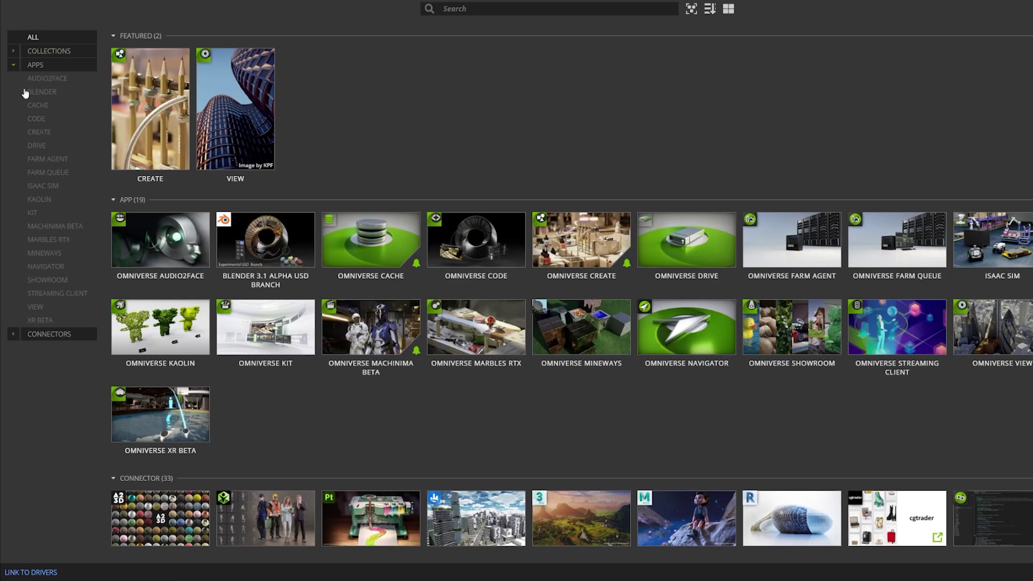
pyautogui.click(38, 134)
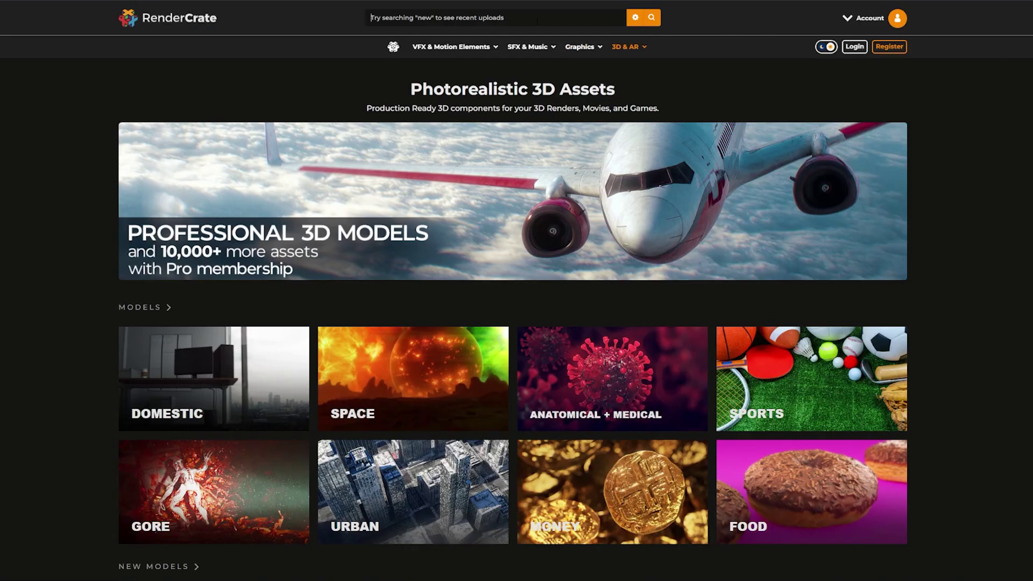
# Step: Search RenderCrate for "helmet" and open a model from the results
pyautogui.write('helmet')
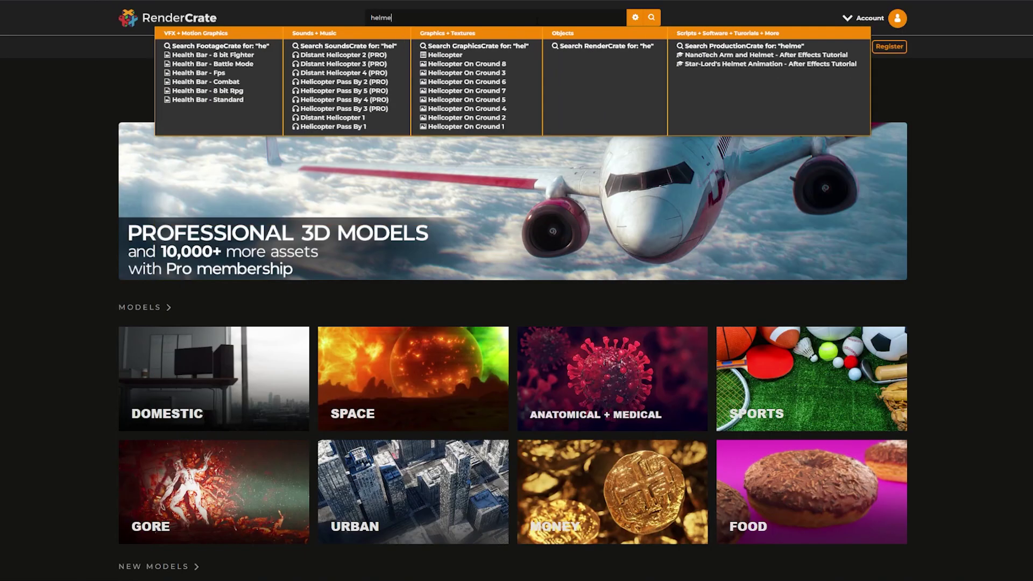
pyautogui.press('Return')
pyautogui.click(737, 310)
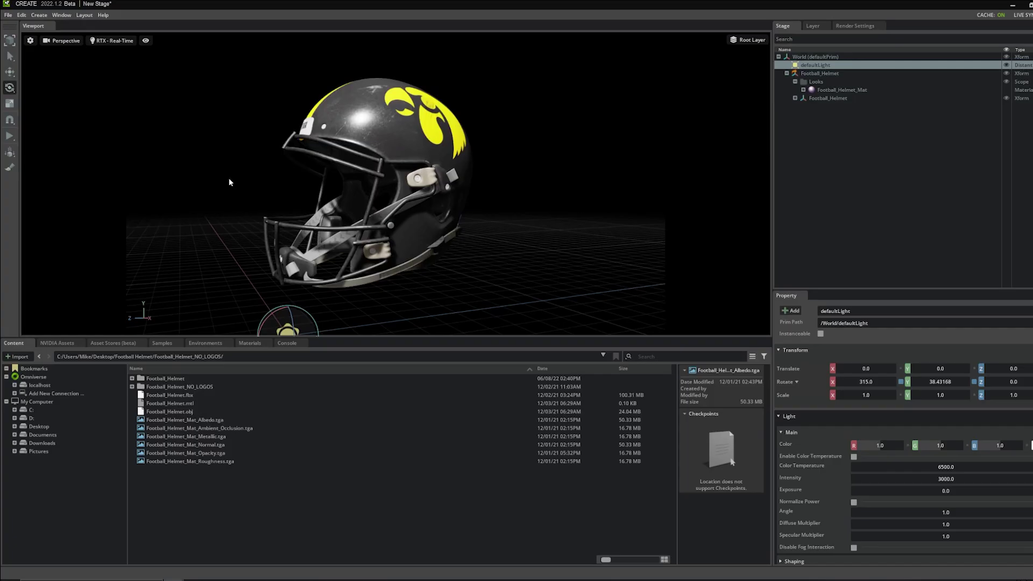
# Step: Rotate the stage's default light to about X 306.4, Y 54.0 and Z -0.6
pyautogui.moveTo(228, 182)
pyautogui.keyDown('alt'); pyautogui.mouseDown()
pyautogui.moveTo(592, 192)
pyautogui.moveTo(545, 203)
pyautogui.moveTo(239, 182)
pyautogui.mouseUp(); pyautogui.keyUp('alt')
pyautogui.keyDown('alt'); pyautogui.moveTo(240, 220); pyautogui.dragTo(271, 210); pyautogui.keyUp('alt')
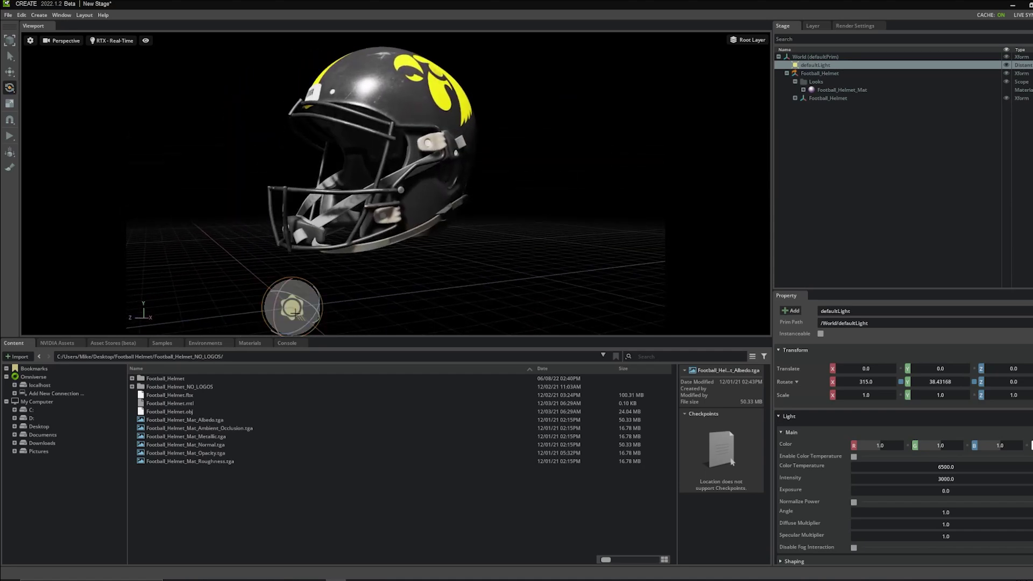
pyautogui.moveTo(299, 316)
pyautogui.mouseDown()
pyautogui.moveTo(327, 312)
pyautogui.moveTo(308, 313)
pyautogui.mouseUp()
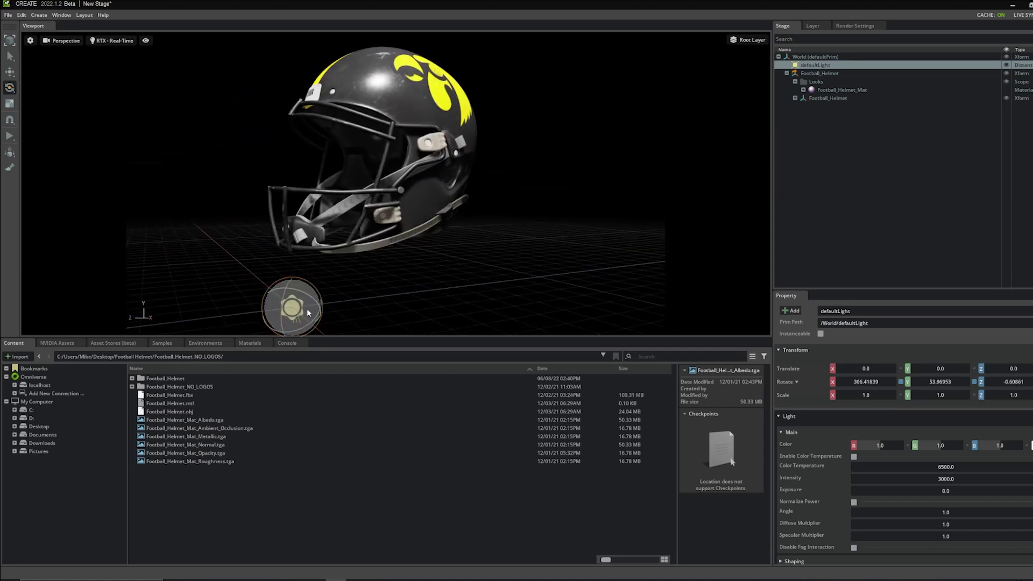
# Step: Examine the football helmet's prims in the stage hierarchy and the properties of the top-level Football_Helmet prim
pyautogui.click(811, 73)
pyautogui.click(810, 82)
pyautogui.click(807, 98)
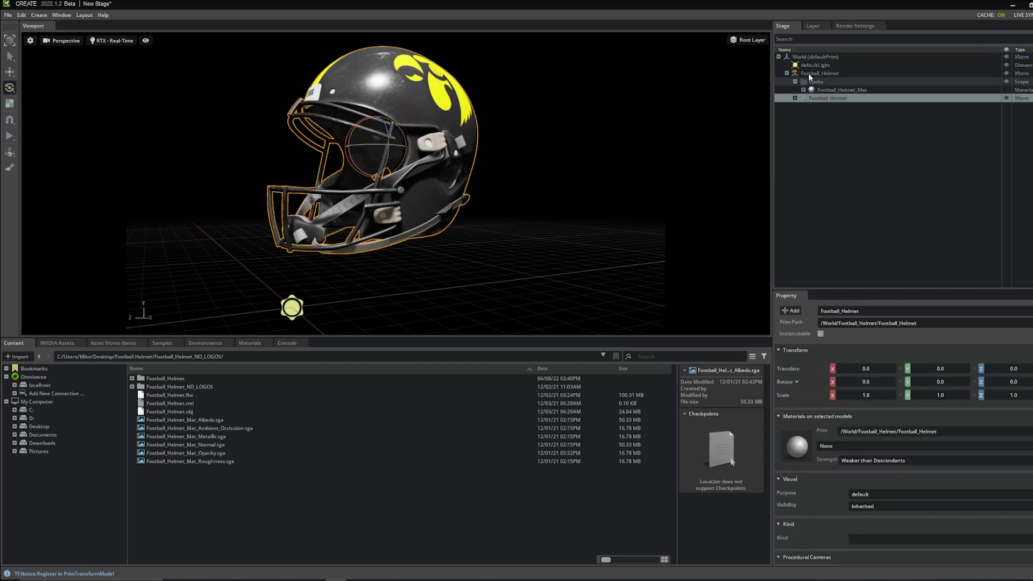
pyautogui.click(808, 73)
pyautogui.click(825, 97)
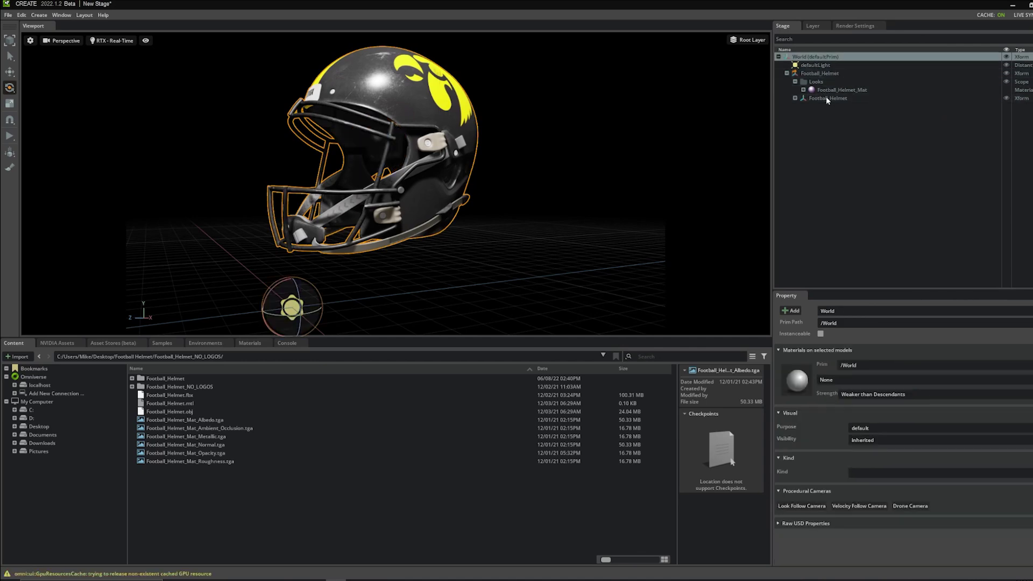
pyautogui.click(821, 130)
pyautogui.click(819, 73)
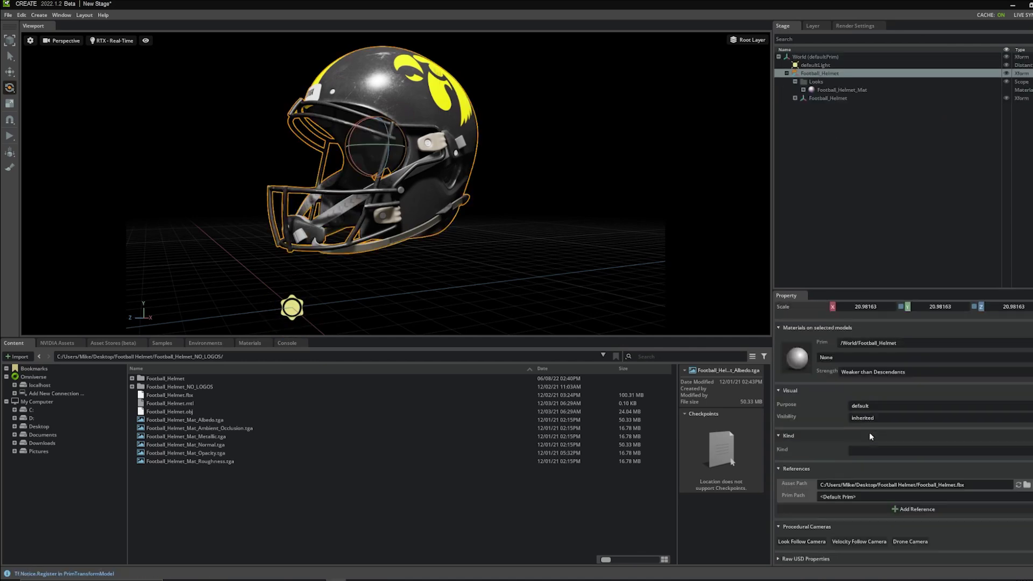
# Step: Try different color tints on Football_Helmet_Mat, starting with red at 2.0, and undo the tint changes
pyautogui.click(842, 91)
pyautogui.moveTo(945, 415)
pyautogui.mouseDown()
pyautogui.moveTo(956, 418)
pyautogui.moveTo(945, 417)
pyautogui.mouseUp()
pyautogui.moveTo(879, 439); pyautogui.dragTo(903, 440)
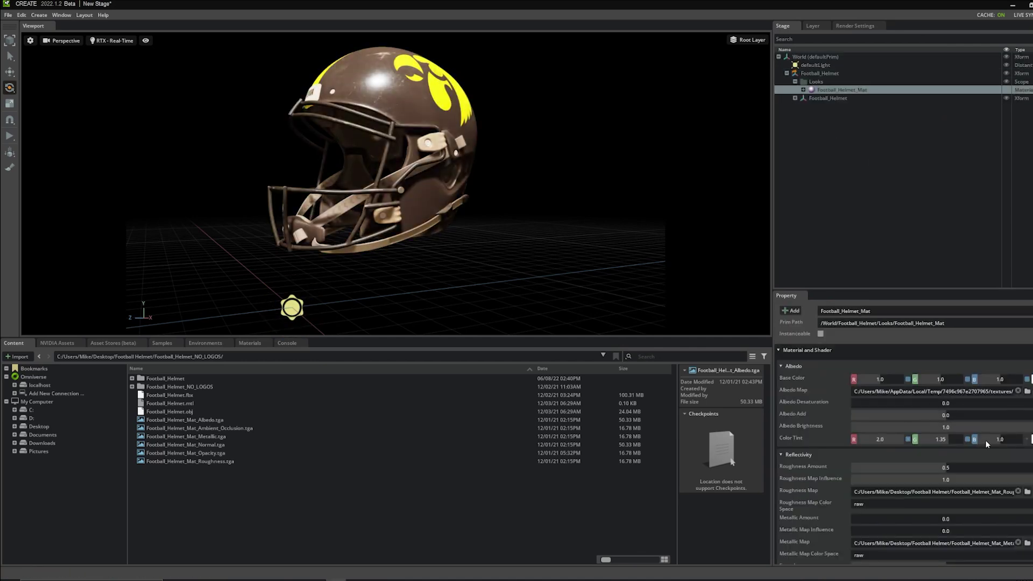
pyautogui.moveTo(995, 440); pyautogui.dragTo(1030, 440)
pyautogui.moveTo(947, 439); pyautogui.dragTo(925, 440)
pyautogui.keyDown('alt'); pyautogui.moveTo(569, 249); pyautogui.dragTo(560, 260); pyautogui.keyUp('alt')
pyautogui.scroll(-10, 935, 484)
pyautogui.hotkey('ctrl', 'z')
pyautogui.hotkey('ctrl', 'z')
pyautogui.hotkey('ctrl', 'z')
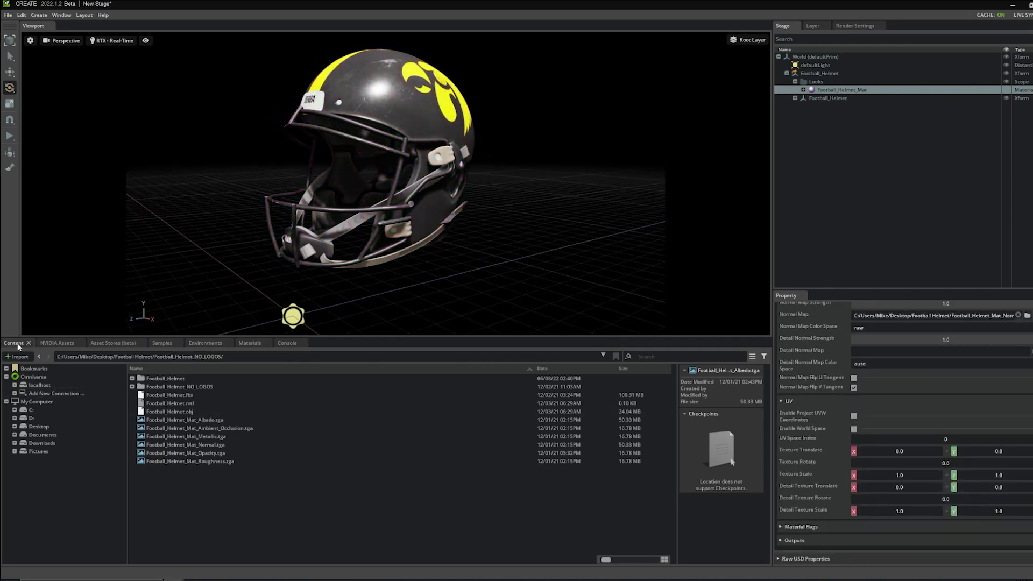
# Step: Look through the helmet's texture files and the vegetation models in the NVIDIA asset library
pyautogui.click(177, 420)
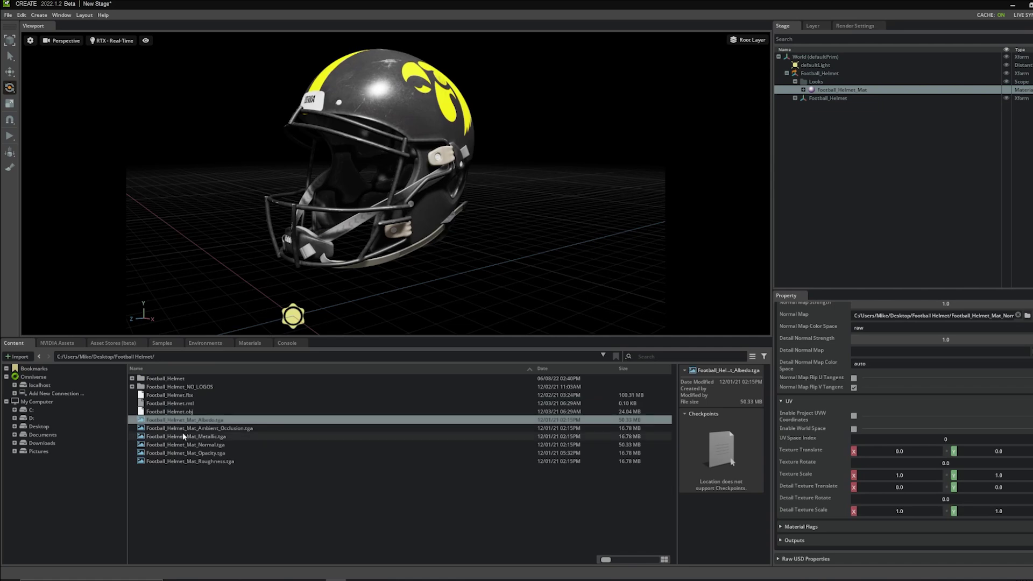
pyautogui.click(75, 343)
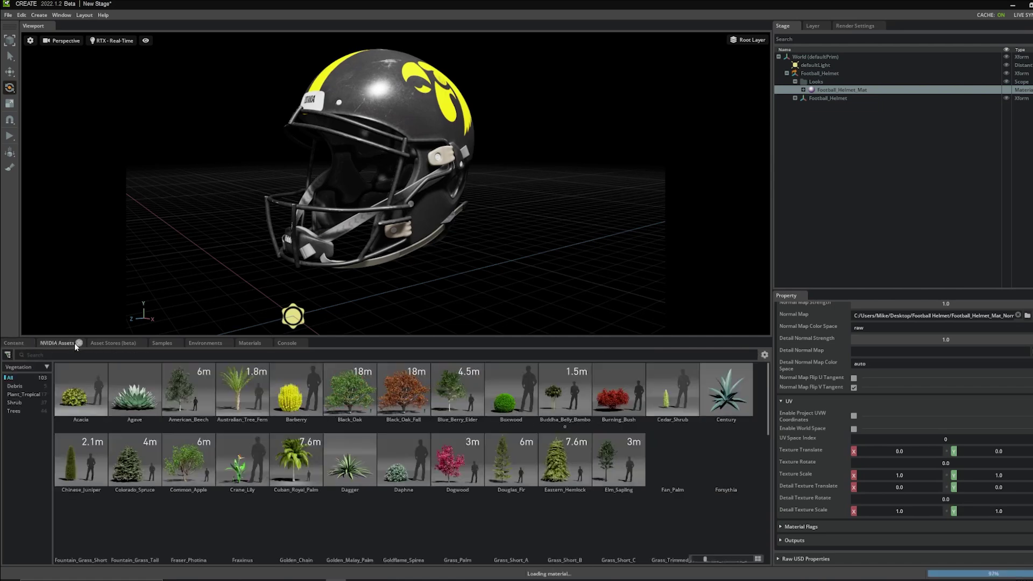
pyautogui.scroll(-5, 202, 421)
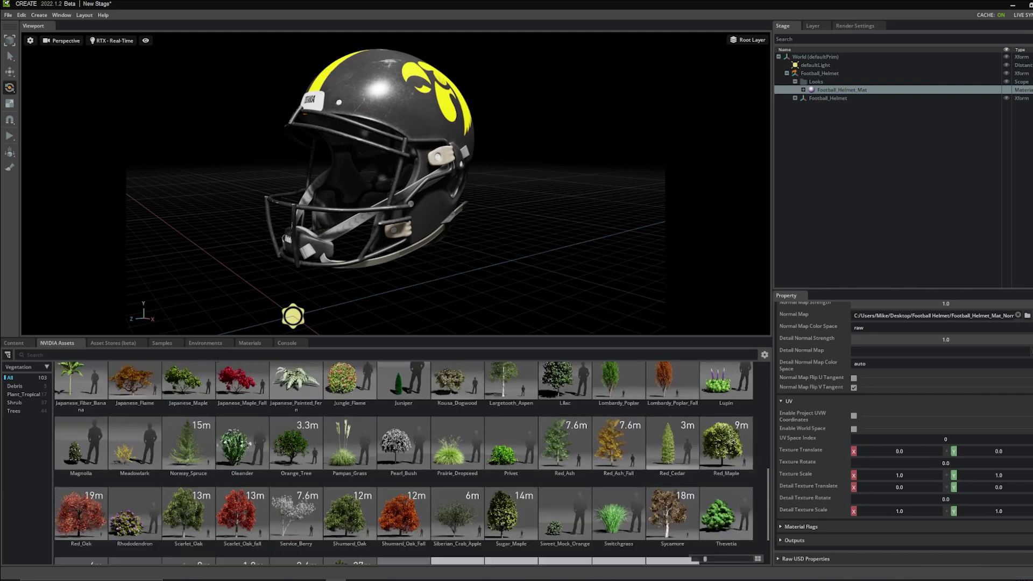
# Step: Apply a series of library materials to the football helmet, including Carpet_Pattern_Squares_Multi, Carpet_Diamond_Yellow and Parquet_Floor
pyautogui.click(250, 343)
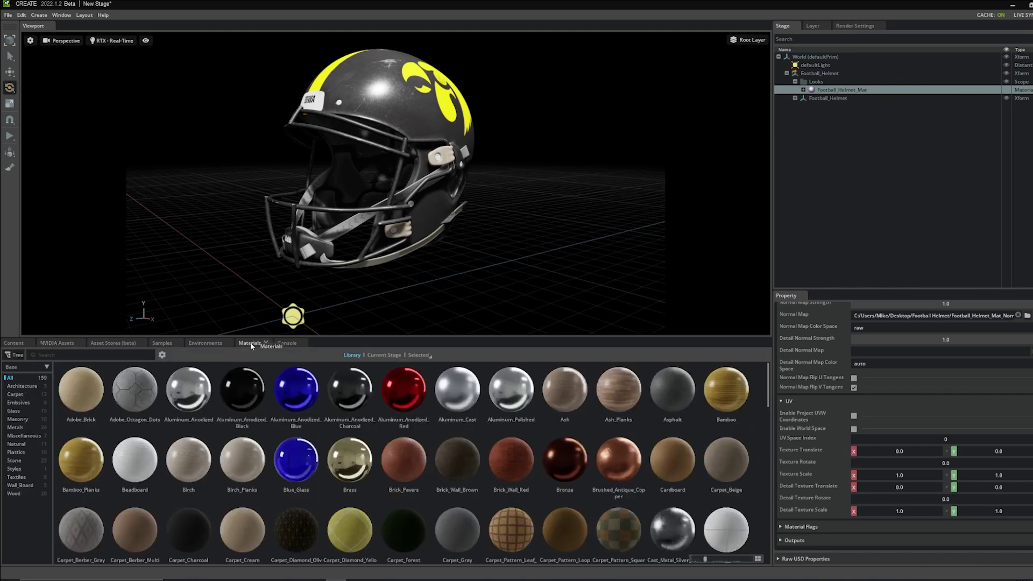
pyautogui.moveTo(555, 468); pyautogui.dragTo(408, 114)
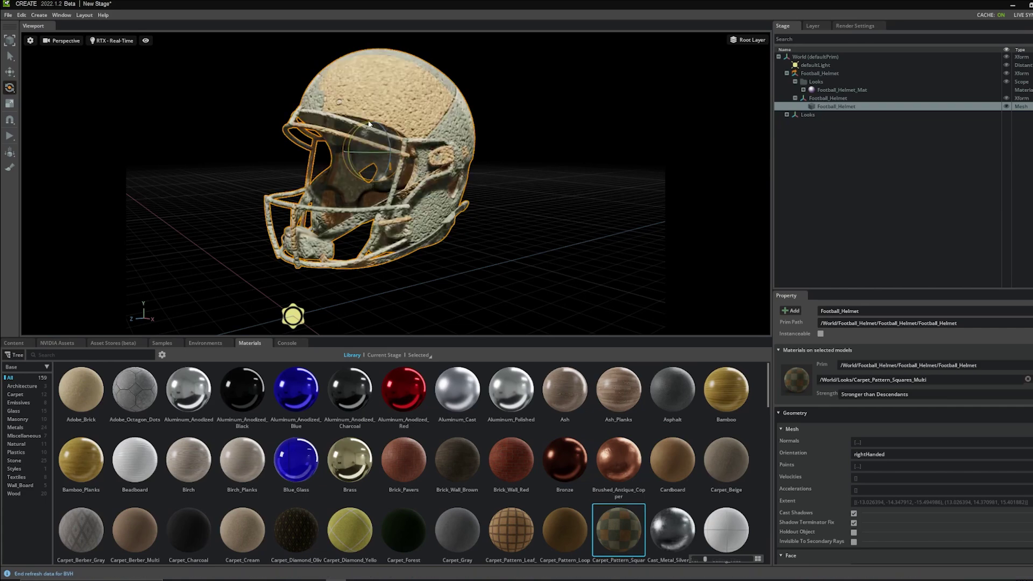
pyautogui.moveTo(350, 530); pyautogui.dragTo(376, 161)
pyautogui.scroll(-10, 422, 450)
pyautogui.scroll(-2, 422, 450)
pyautogui.moveTo(351, 415); pyautogui.dragTo(376, 161)
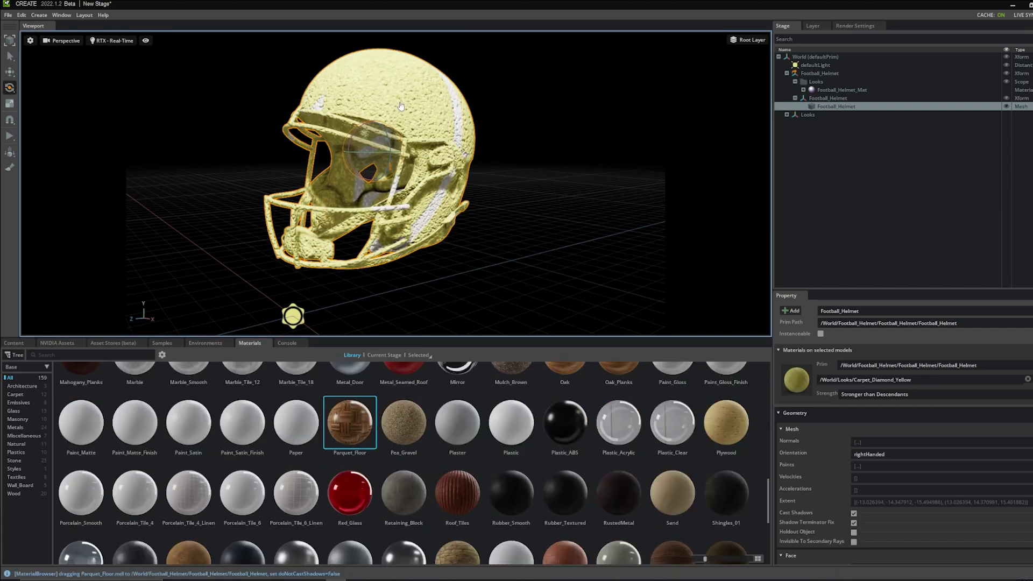
pyautogui.scroll(-5, 454, 437)
pyautogui.moveTo(79, 392); pyautogui.dragTo(376, 161)
pyautogui.scroll(5, 360, 379)
pyautogui.moveTo(403, 466); pyautogui.dragTo(376, 161)
pyautogui.scroll(5, 409, 441)
pyautogui.scroll(-2, 408, 441)
pyautogui.moveTo(350, 537); pyautogui.dragTo(377, 161)
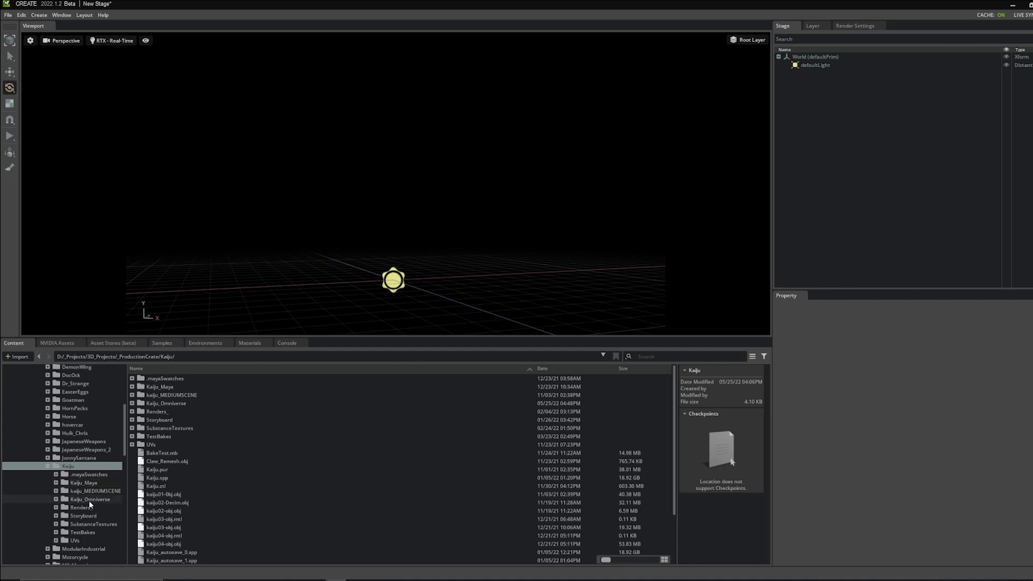
# Step: Import Kaiju_Roar.abc from Kaiju_Maya/cache/alembic into the new stage and show the Timeline
pyautogui.click(59, 484)
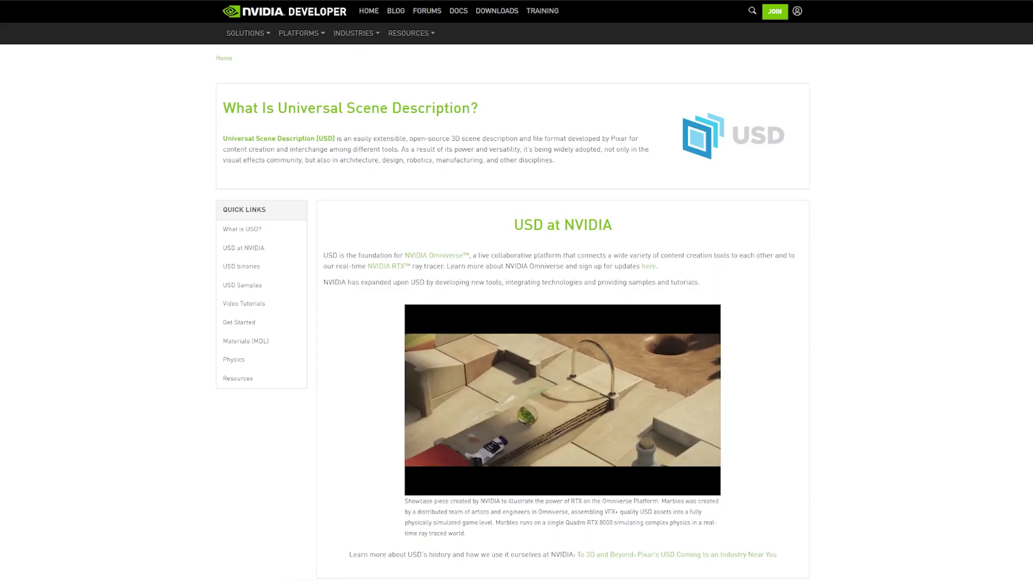
pyautogui.scroll(-3, 517, 291)
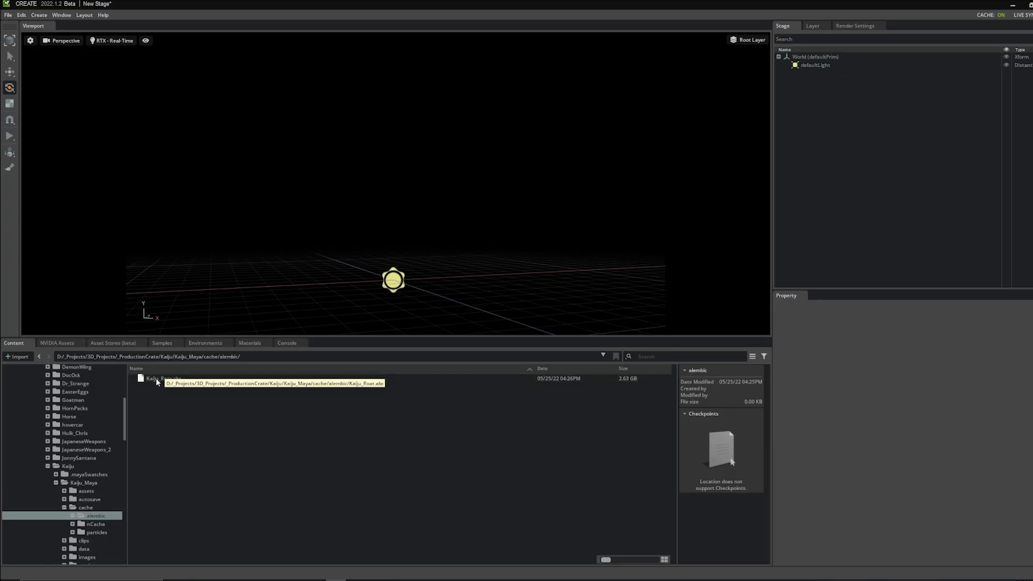
pyautogui.moveTo(157, 379); pyautogui.dragTo(398, 297)
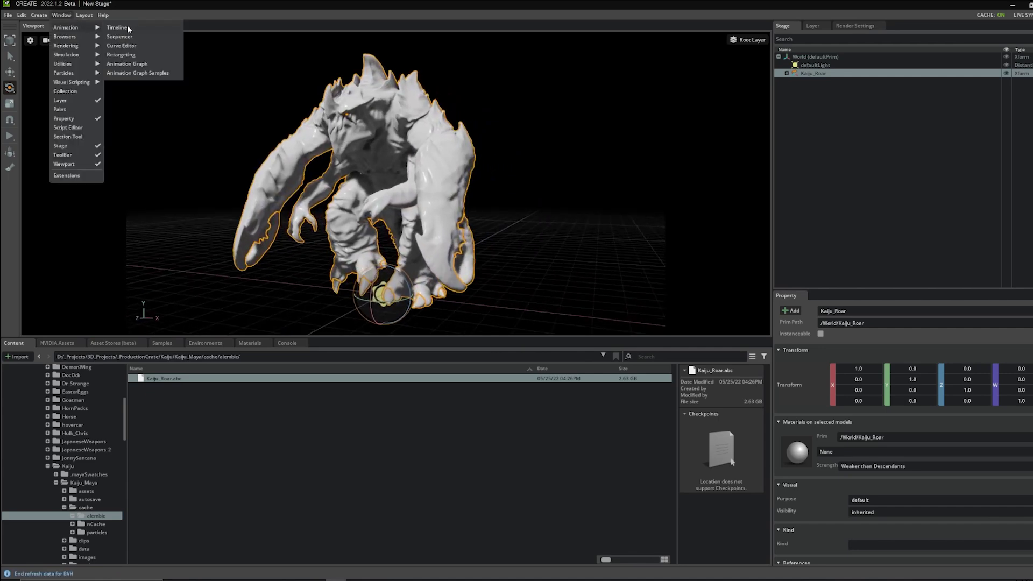
pyautogui.click(128, 29)
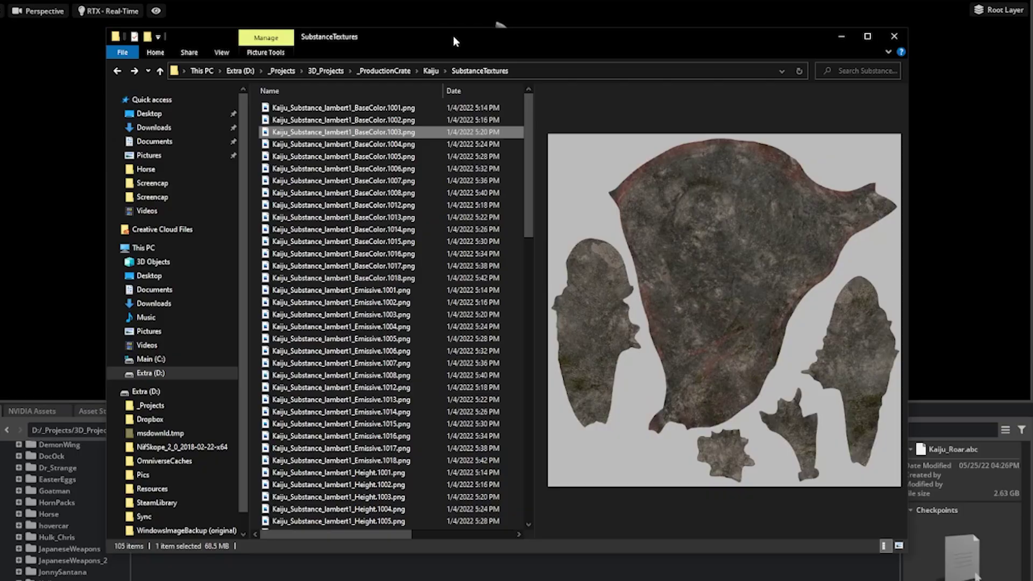
# Step: Examine the kaiju's numbered BaseColor texture tiles in the SubstanceTextures folder
pyautogui.press('Down')
pyautogui.click(399, 157)
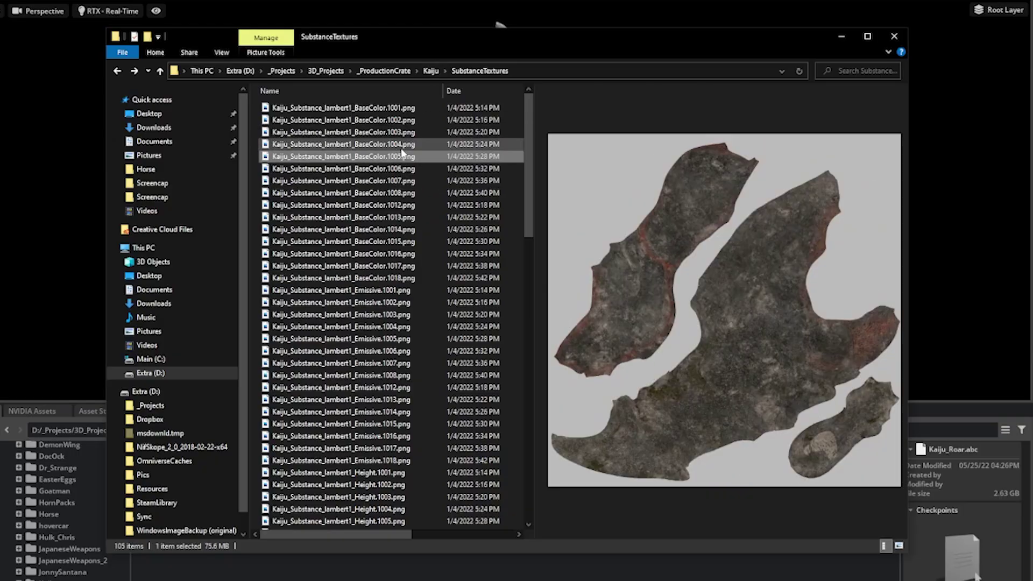
pyautogui.press('Up')
pyautogui.press('Up')
pyautogui.press('Up')
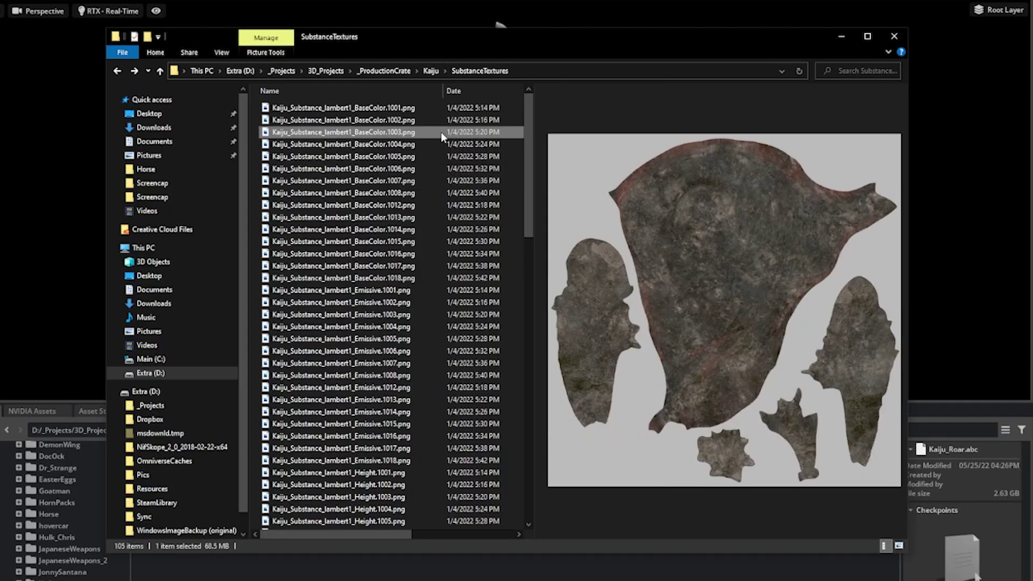
pyautogui.press('Up')
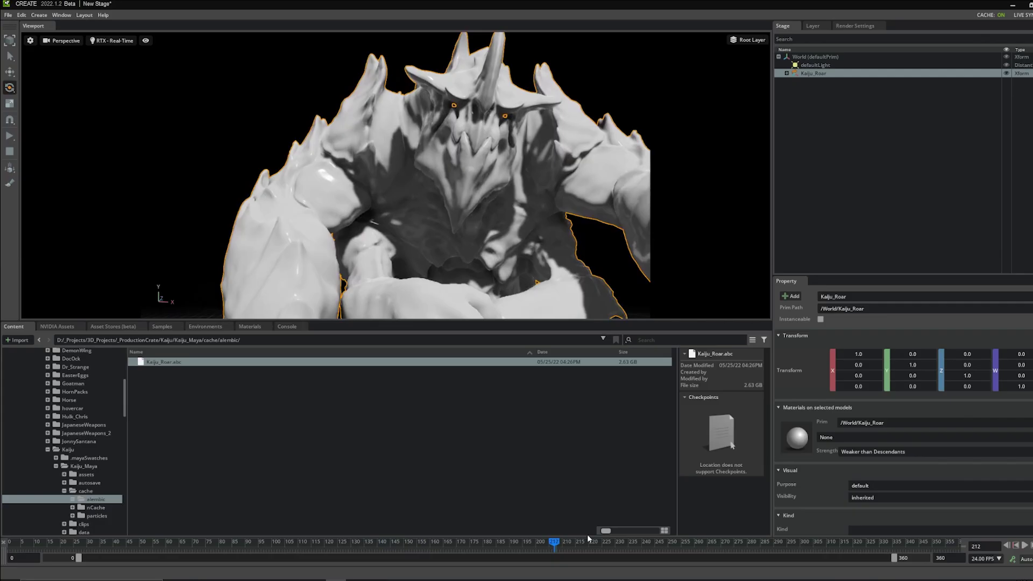
# Step: Scrub through the kaiju's roar animation and create an OmniPBR material on its Body mesh
pyautogui.moveTo(685, 528); pyautogui.dragTo(873, 535)
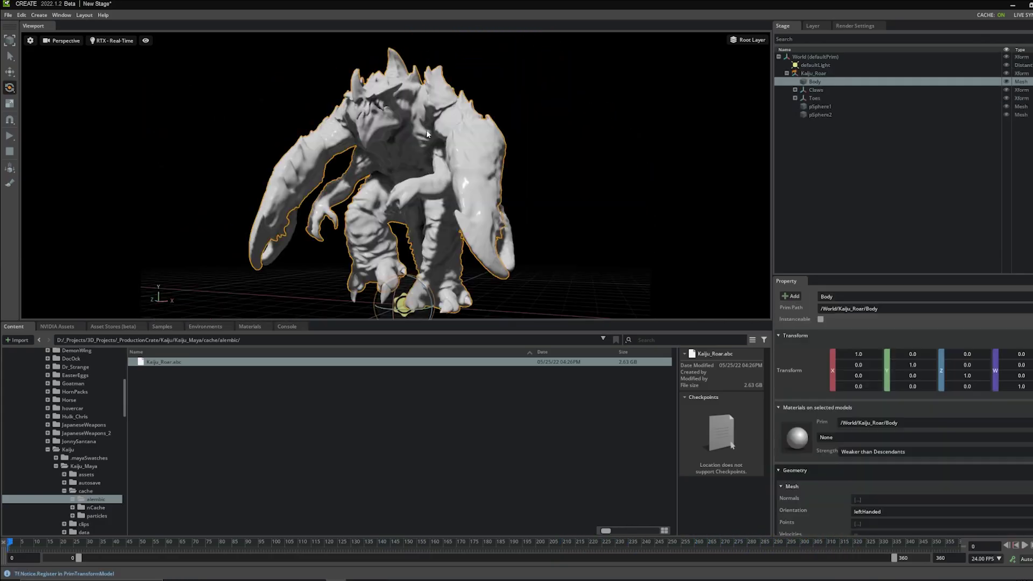
pyautogui.moveTo(426, 131)
pyautogui.keyDown('alt'); pyautogui.mouseDown()
pyautogui.moveTo(452, 129)
pyautogui.moveTo(417, 126)
pyautogui.mouseUp(); pyautogui.keyUp('alt')
pyautogui.rightClick(417, 126)
pyautogui.moveTo(558, 184)
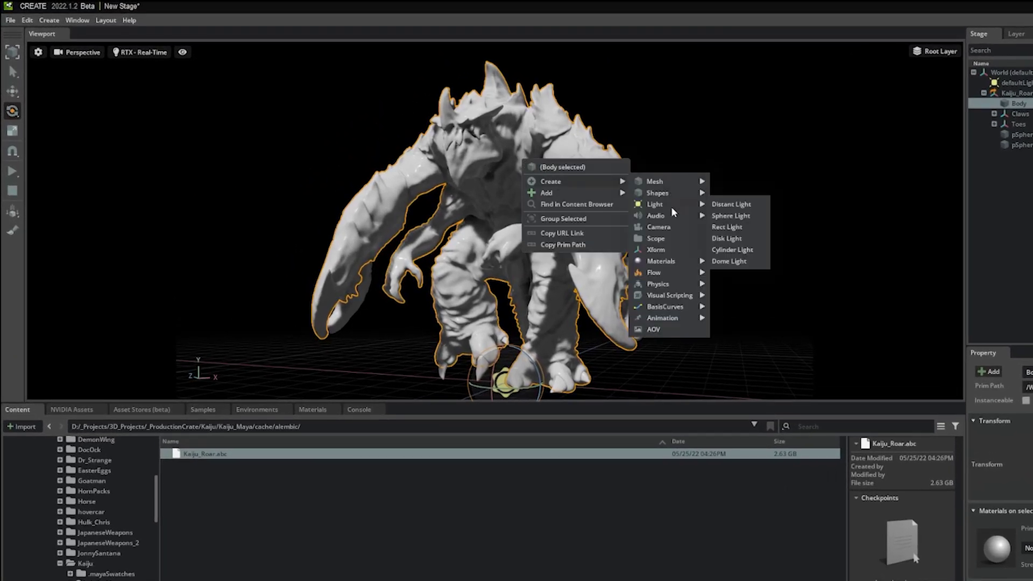
pyautogui.moveTo(674, 265)
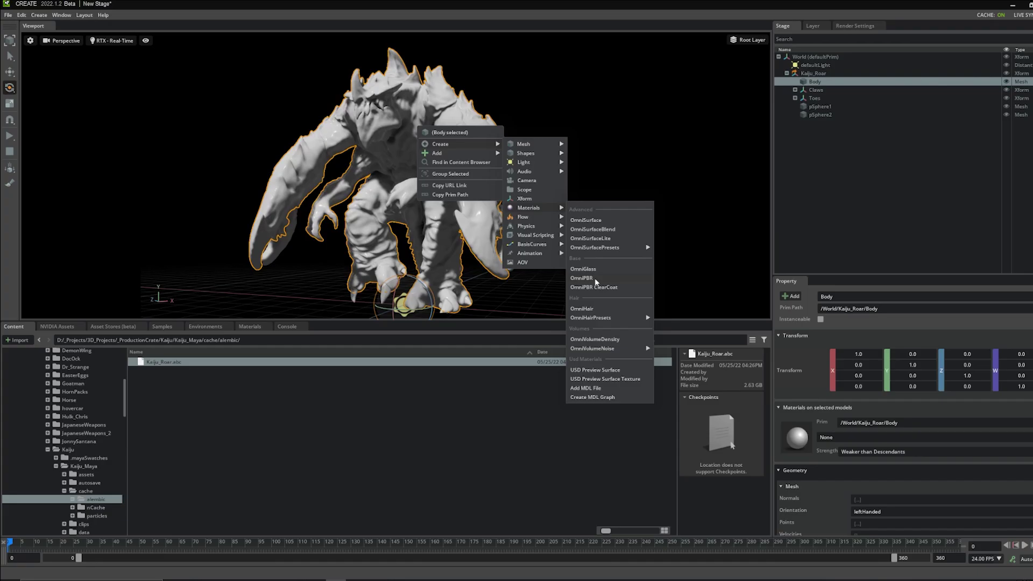
pyautogui.click(595, 280)
# Step: Set the new material's color tint to a dusky pink of 0.72973, 0.37191, 0.37191
pyautogui.click(1027, 364)
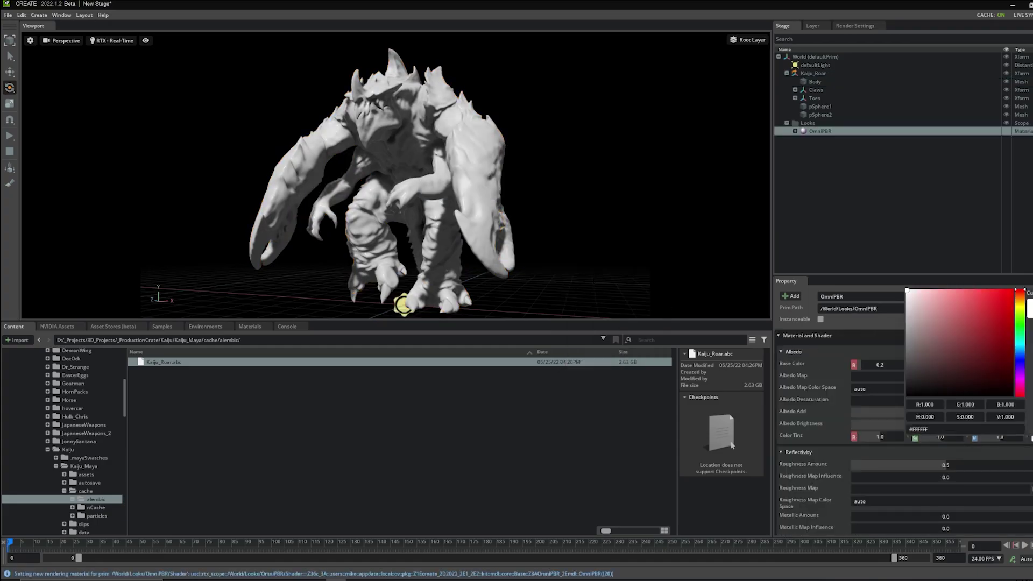
pyautogui.click(956, 319)
pyautogui.keyDown('alt'); pyautogui.moveTo(591, 165); pyautogui.dragTo(498, 166); pyautogui.keyUp('alt')
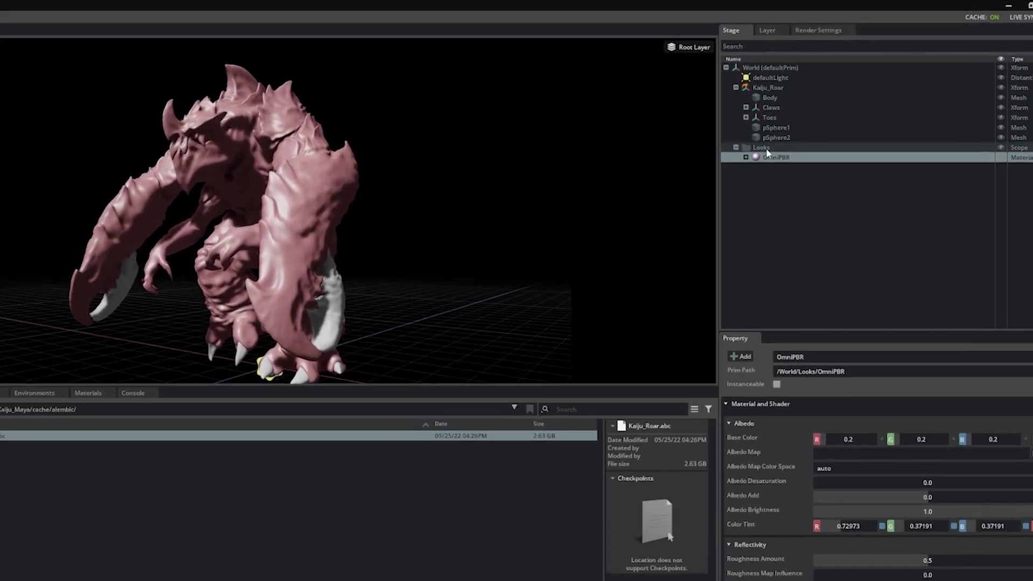
# Step: Rename the OmniPBR material under Looks as Kaiju_Material
pyautogui.click(811, 123)
pyautogui.click(764, 163)
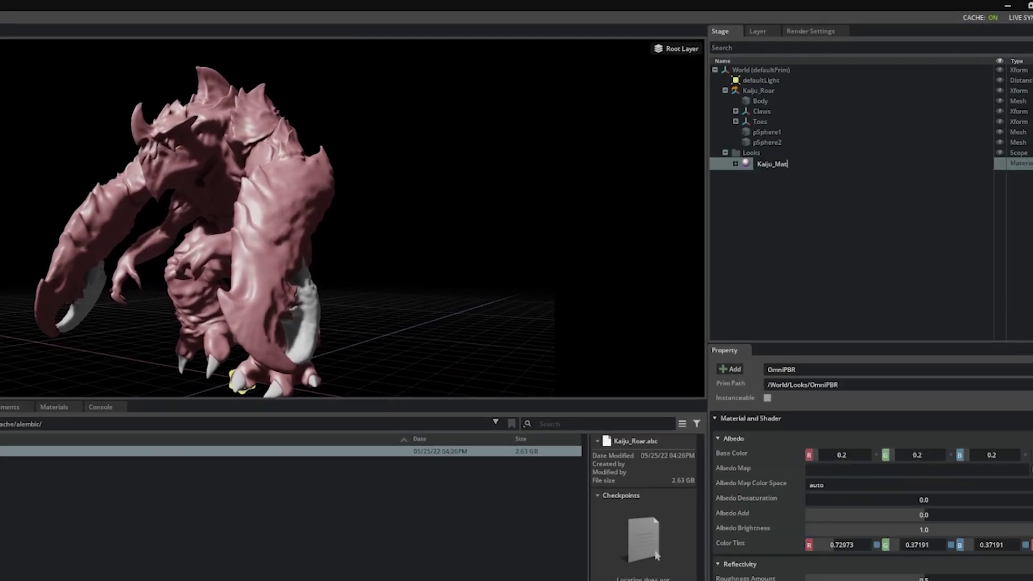
pyautogui.press('Return')
# Step: Rotate the default light to about 337.6, 18.8 and 7.9 degrees to light the kaiju's legs and claws
pyautogui.keyDown('alt'); pyautogui.moveTo(347, 188); pyautogui.dragTo(376, 166); pyautogui.keyUp('alt')
pyautogui.scroll(3, 376, 166)
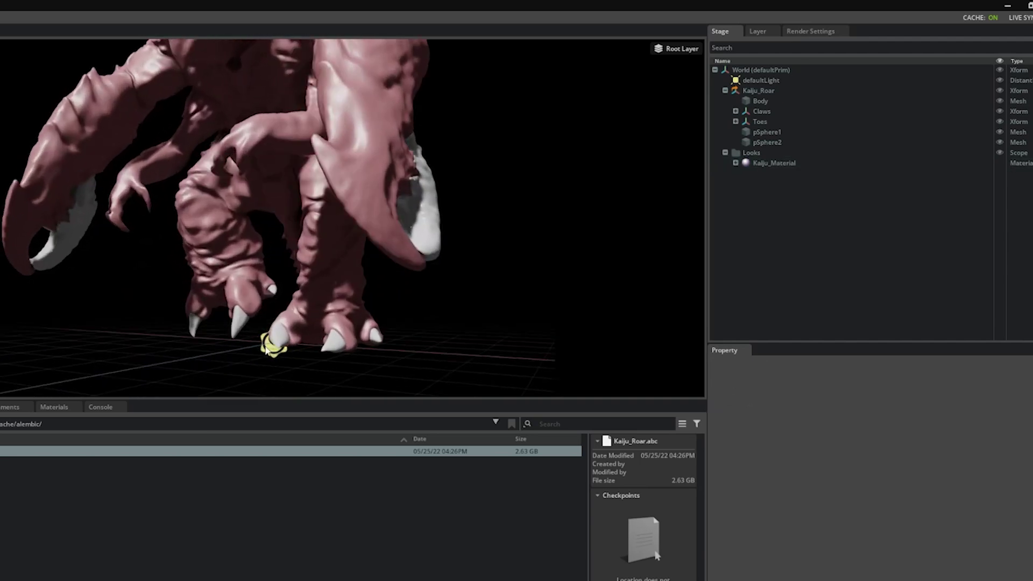
pyautogui.click(271, 346)
pyautogui.moveTo(270, 347)
pyautogui.mouseDown()
pyautogui.moveTo(272, 368)
pyautogui.moveTo(257, 347)
pyautogui.mouseUp()
pyautogui.scroll(3, 257, 347)
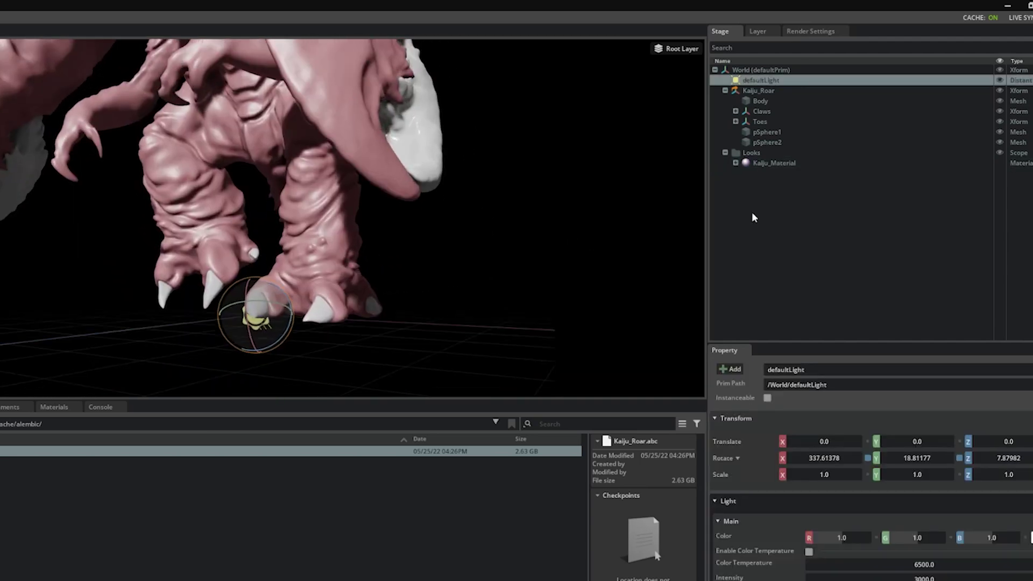
# Step: Assign Kaiju_Material to the kaiju's claws and toenails that do not have the body's material
pyautogui.click(785, 162)
pyautogui.moveTo(784, 163); pyautogui.dragTo(318, 311)
pyautogui.moveTo(784, 162); pyautogui.dragTo(256, 303)
pyautogui.moveTo(783, 162); pyautogui.dragTo(253, 253)
pyautogui.moveTo(784, 163); pyautogui.dragTo(213, 287)
pyautogui.moveTo(5, 215); pyautogui.dragTo(239, 243)
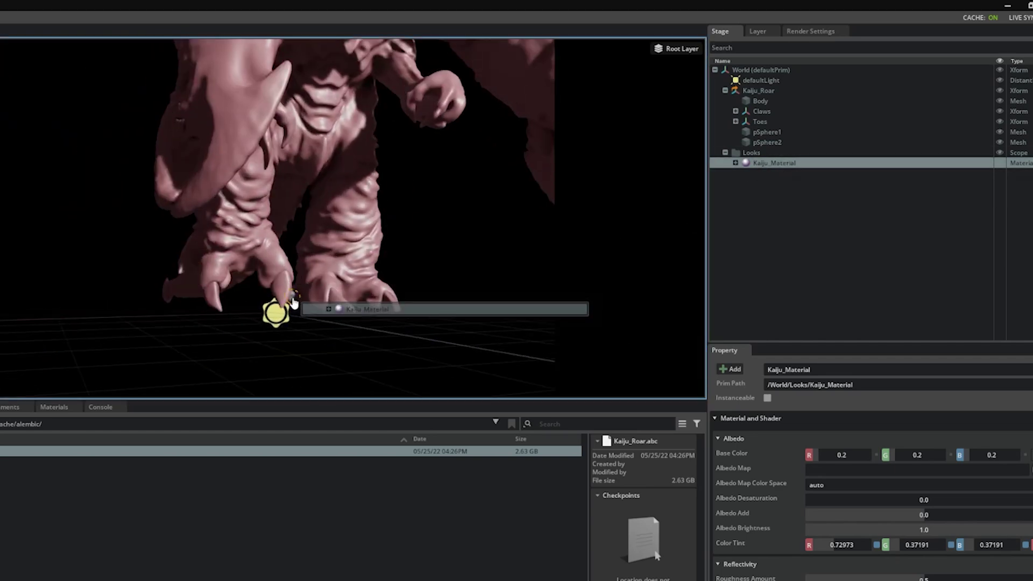
pyautogui.moveTo(294, 303); pyautogui.dragTo(292, 299)
# Step: Set the color tint of Kaiju_Material to white
pyautogui.scroll(-3, 294, 303)
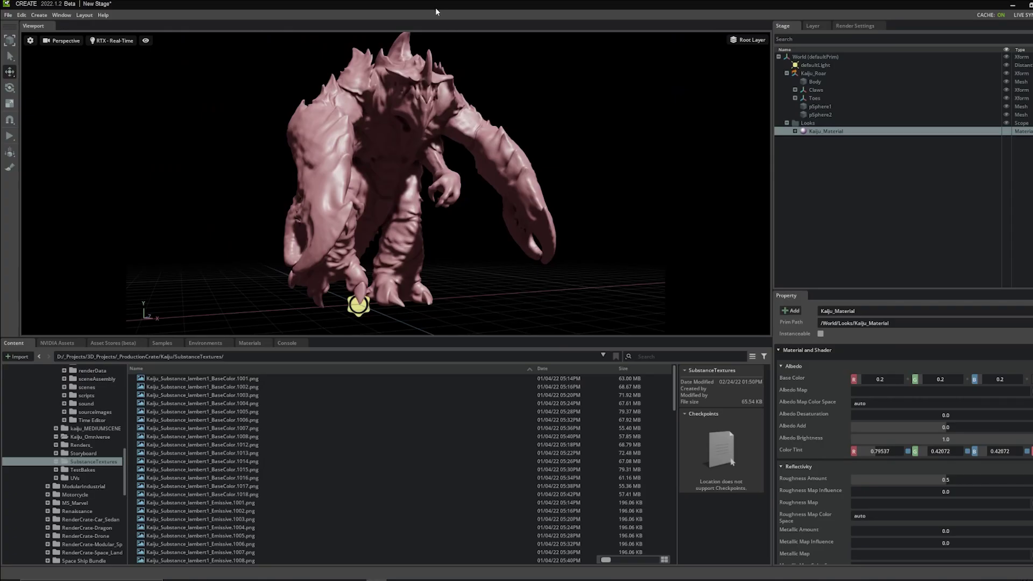
pyautogui.click(1027, 451)
pyautogui.moveTo(938, 368); pyautogui.dragTo(905, 303)
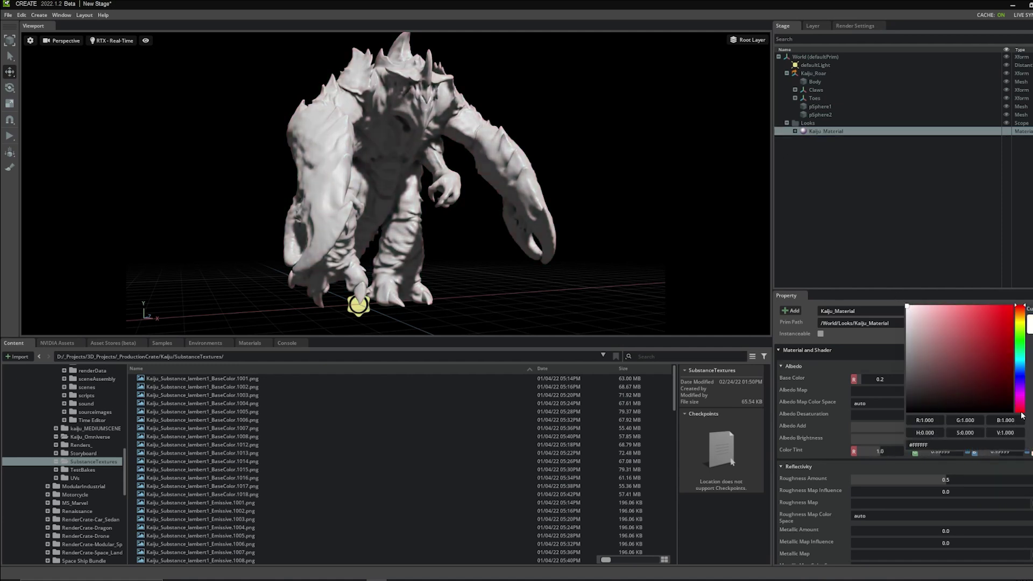
pyautogui.click(953, 230)
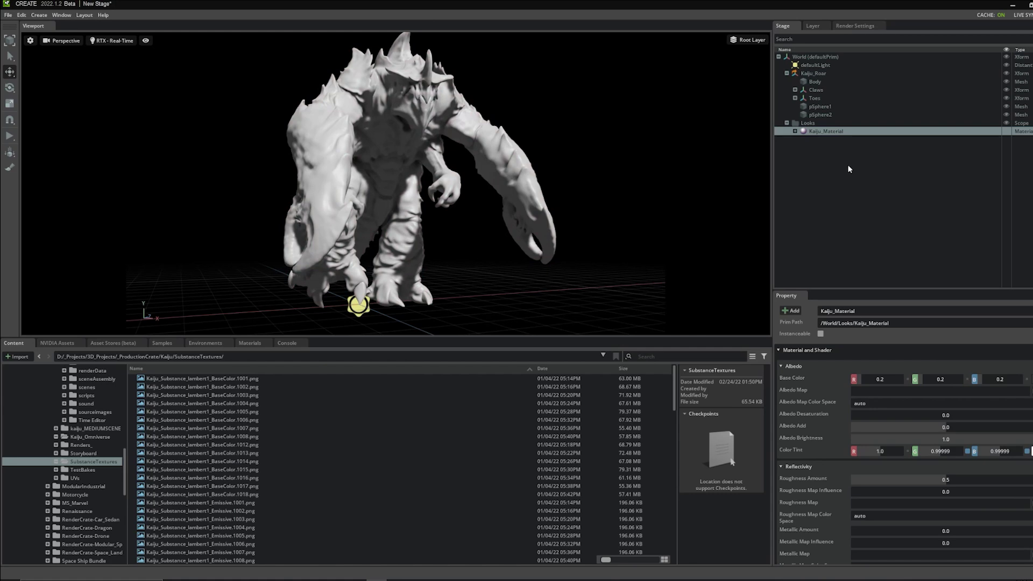
# Step: Assign the 1001 BaseColor, Roughness, Metallic and Normal textures to Kaiju_Material, with roughness and metallic map influence at 1.0
pyautogui.moveTo(221, 379); pyautogui.dragTo(904, 391)
pyautogui.keyDown('alt'); pyautogui.moveTo(430, 178); pyautogui.dragTo(253, 196); pyautogui.keyUp('alt')
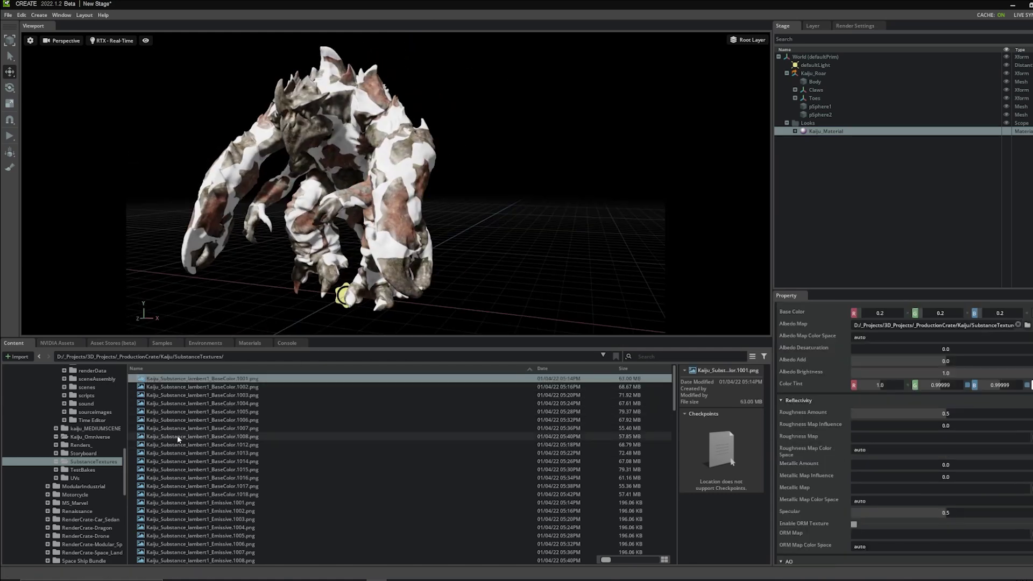
pyautogui.scroll(-12, 216, 457)
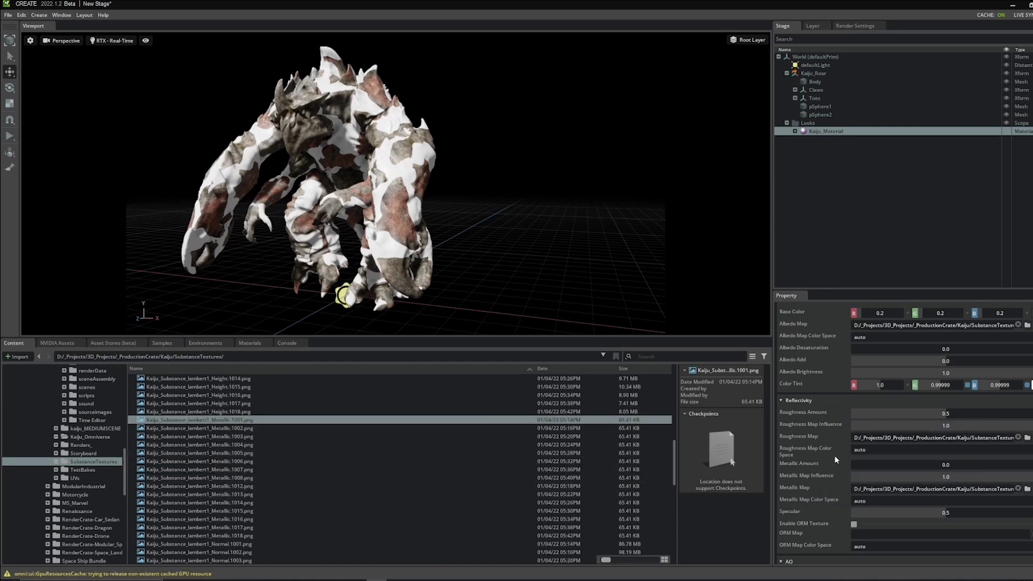
pyautogui.scroll(-8, 834, 460)
pyautogui.scroll(-3, 310, 430)
pyautogui.moveTo(230, 445); pyautogui.dragTo(877, 446)
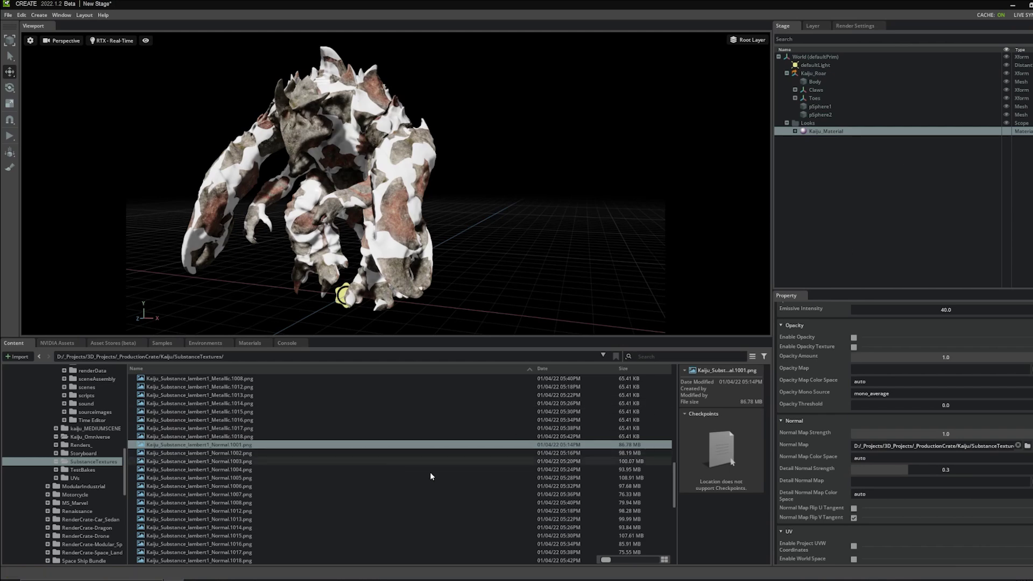
# Step: Replace 1001 with <UDIM> in the albedo, roughness, metallic and normal map paths of Kaiju_Material
pyautogui.scroll(10, 942, 418)
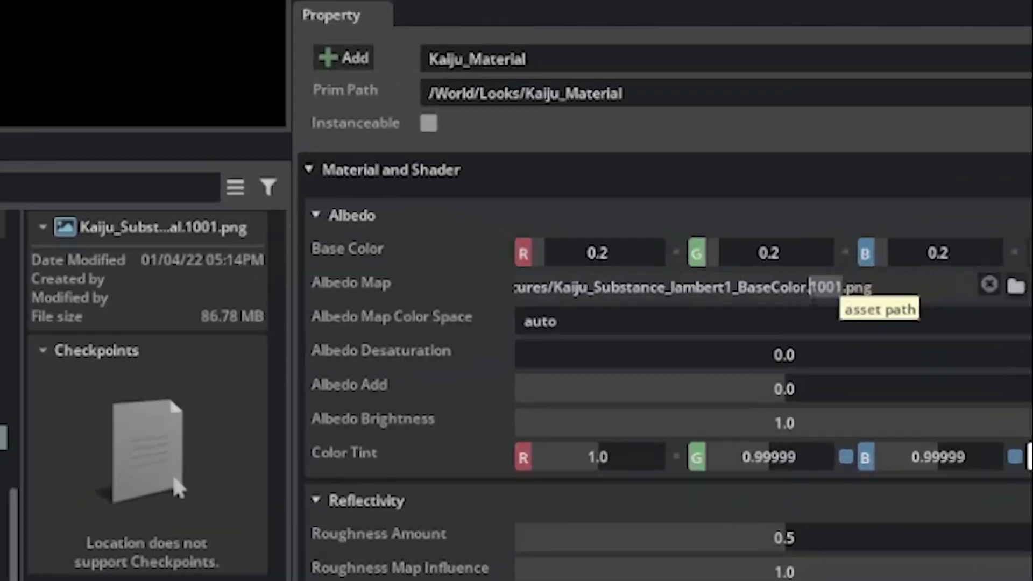
pyautogui.doubleClick(906, 349)
pyautogui.write('<UDIM')
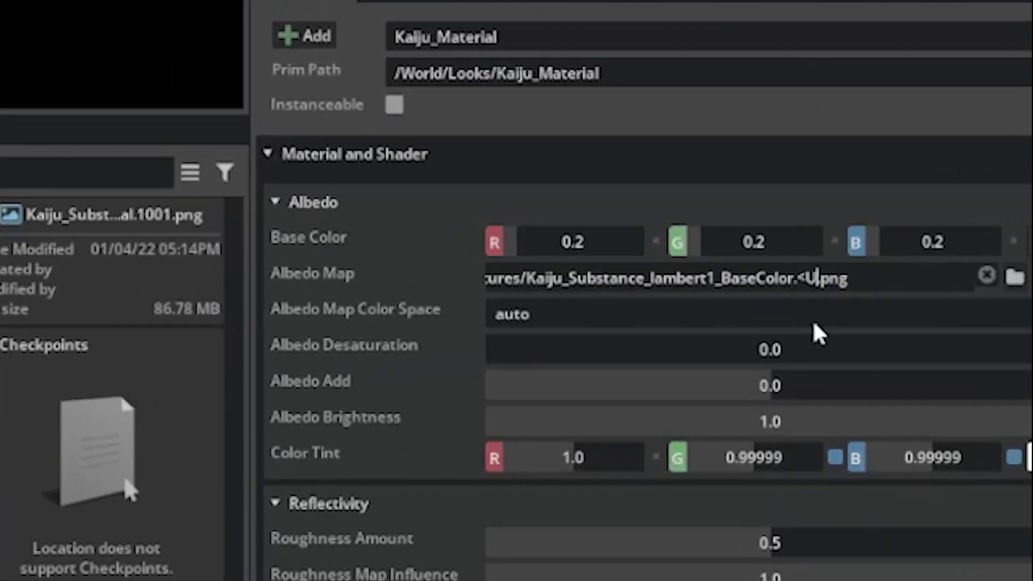
pyautogui.write('>')
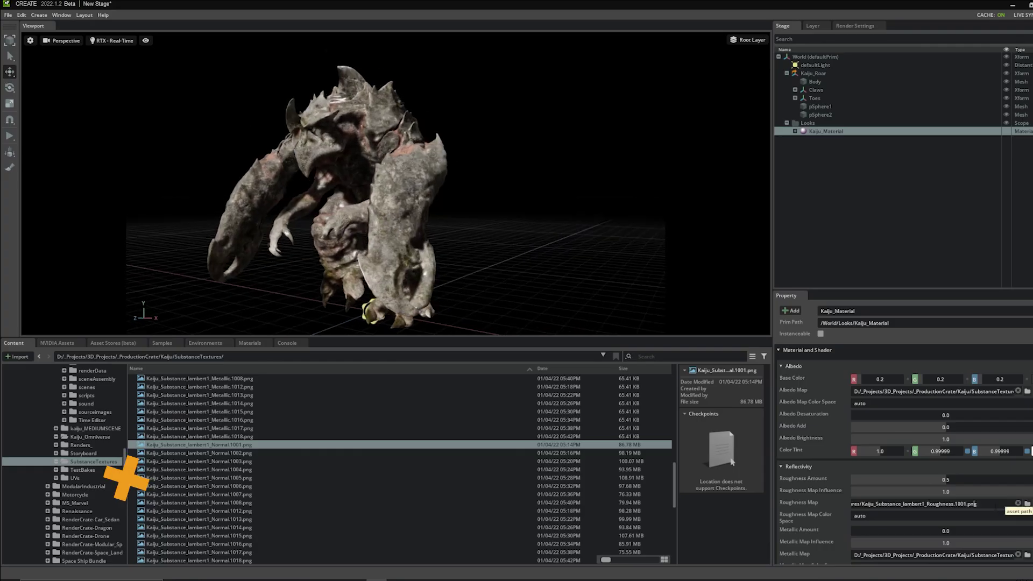
pyautogui.write('<UDIM>')
pyautogui.write('<UDIM>')
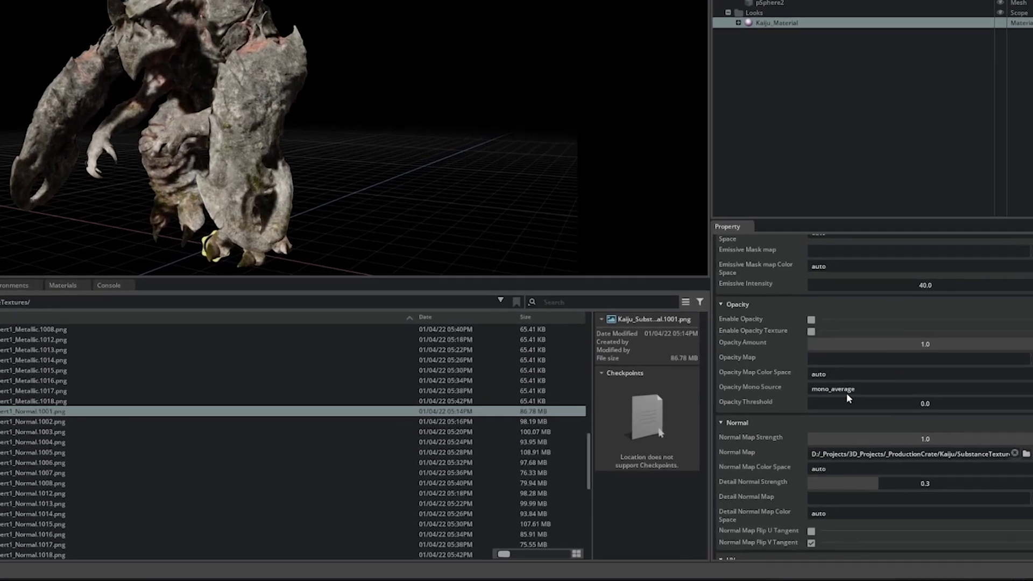
# Step: Set the albedo map's color space to sRGB and the roughness map's color space to raw
pyautogui.scroll(10, 882, 425)
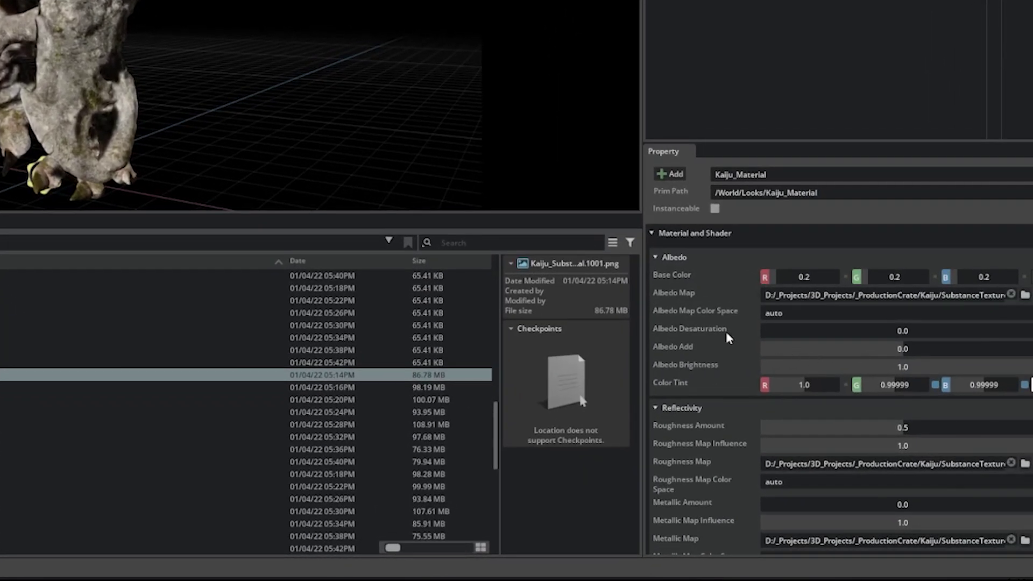
pyautogui.click(778, 309)
pyautogui.click(773, 351)
pyautogui.scroll(-3, 774, 349)
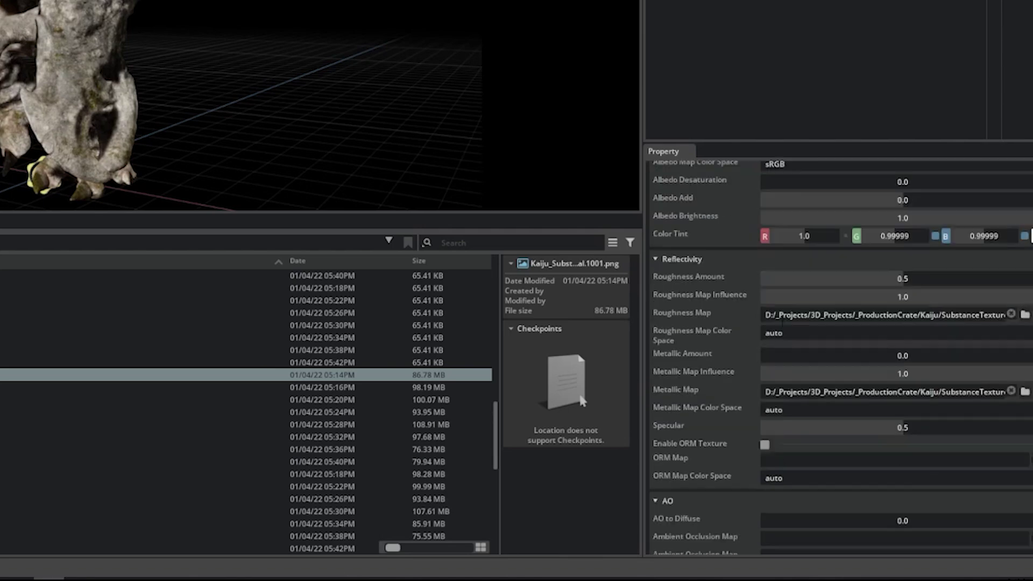
pyautogui.click(786, 333)
pyautogui.click(785, 359)
pyautogui.scroll(-3, 788, 318)
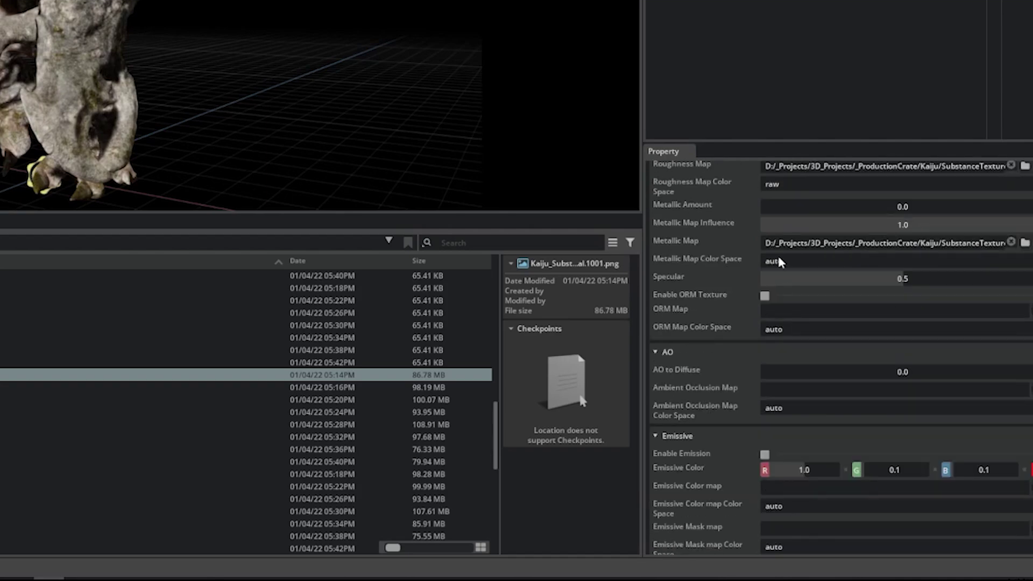
# Step: Set the metallic and normal map color spaces to raw and toggle the normal map's Flip V Tangent option to compare
pyautogui.click(778, 259)
pyautogui.click(777, 286)
pyautogui.scroll(-9, 776, 291)
pyautogui.click(775, 348)
pyautogui.click(775, 378)
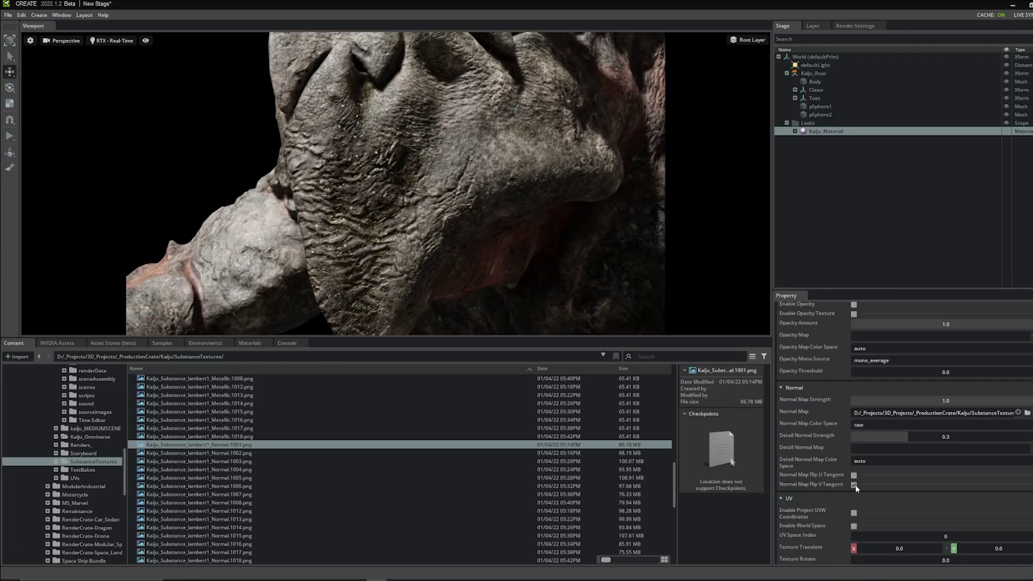
pyautogui.click(854, 485)
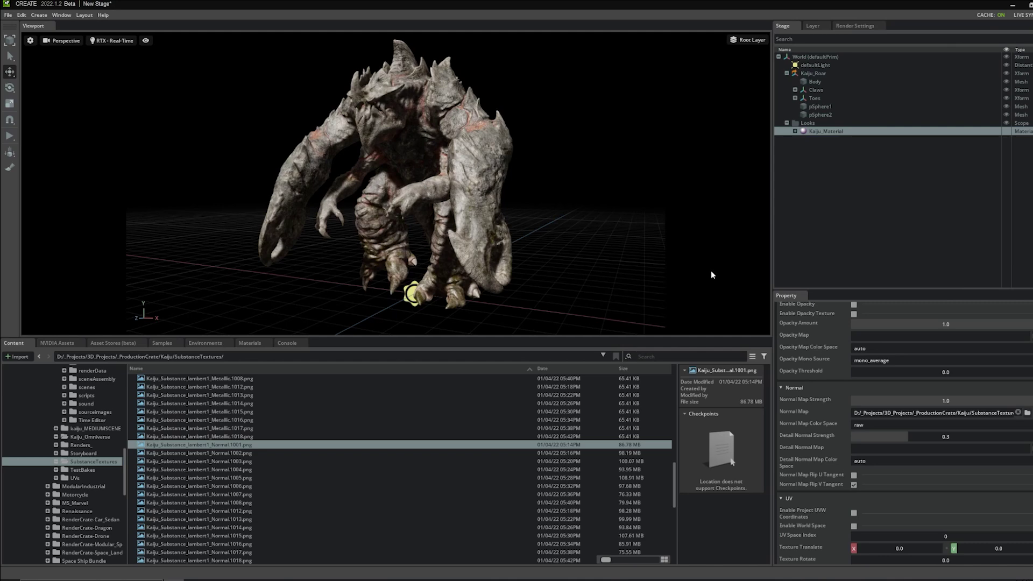
# Step: Rotate the default light to about 325.4, 7.8 and -0.4 degrees so it shines on the kaiju's front
pyautogui.click(809, 67)
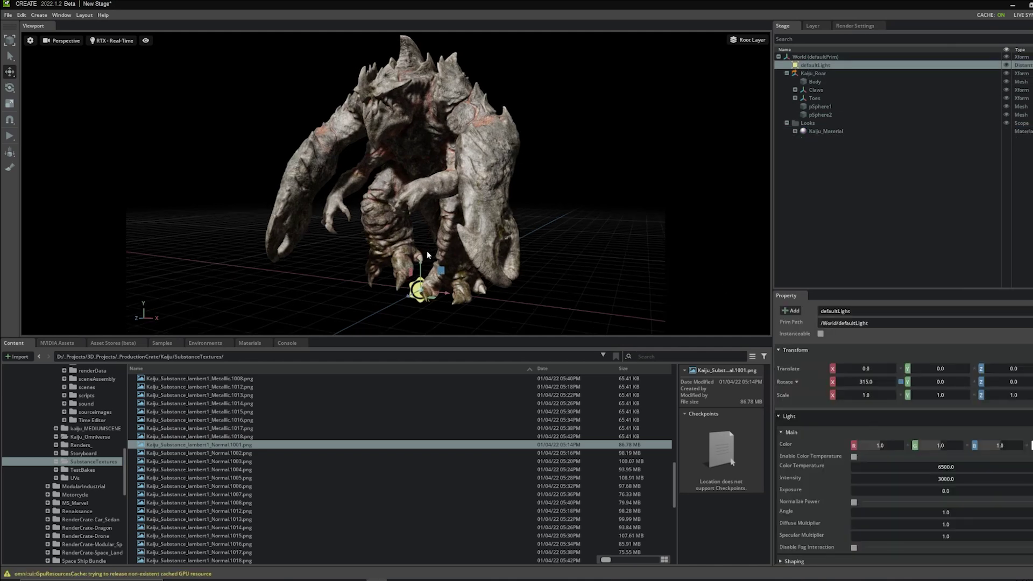
pyautogui.press('e')
pyautogui.moveTo(431, 292); pyautogui.dragTo(438, 297)
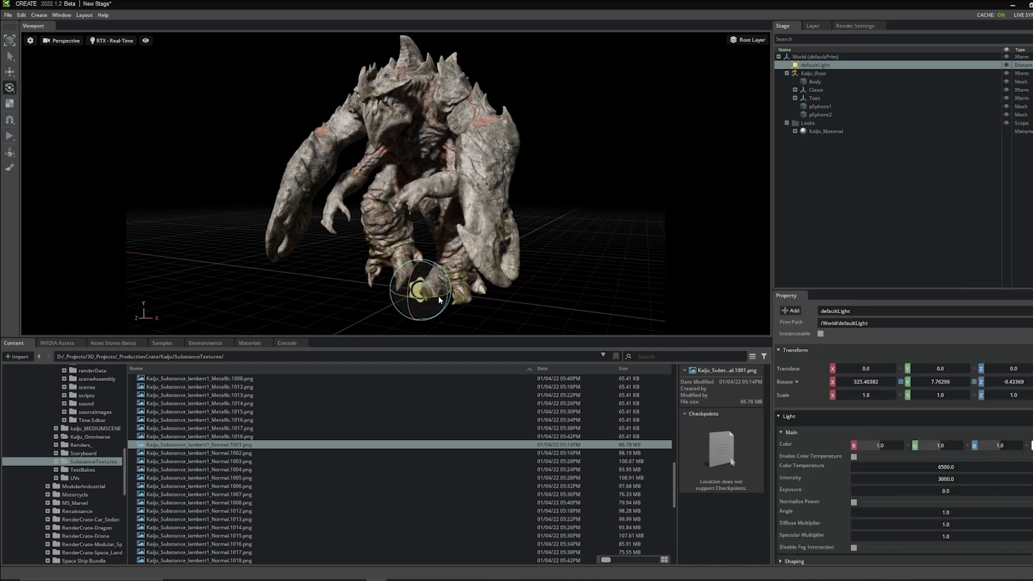
# Step: Try a different color on the default light and return it to white
pyautogui.click(1030, 445)
pyautogui.click(1020, 331)
pyautogui.moveTo(1001, 317); pyautogui.dragTo(905, 299)
pyautogui.click(957, 264)
# Step: Try other intensity, exposure and angle values on the default light, restoring intensity to 3000 and undoing the angle change
pyautogui.doubleClick(943, 482)
pyautogui.write('3000')
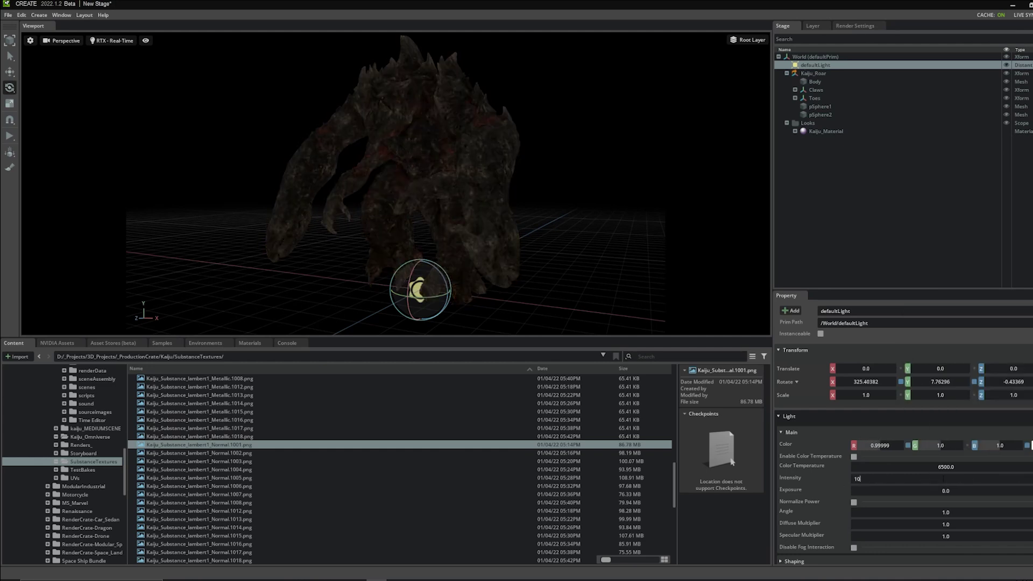
pyautogui.press('Return')
pyautogui.moveTo(935, 490)
pyautogui.mouseDown()
pyautogui.moveTo(918, 491)
pyautogui.moveTo(985, 512)
pyautogui.moveTo(926, 503)
pyautogui.mouseUp()
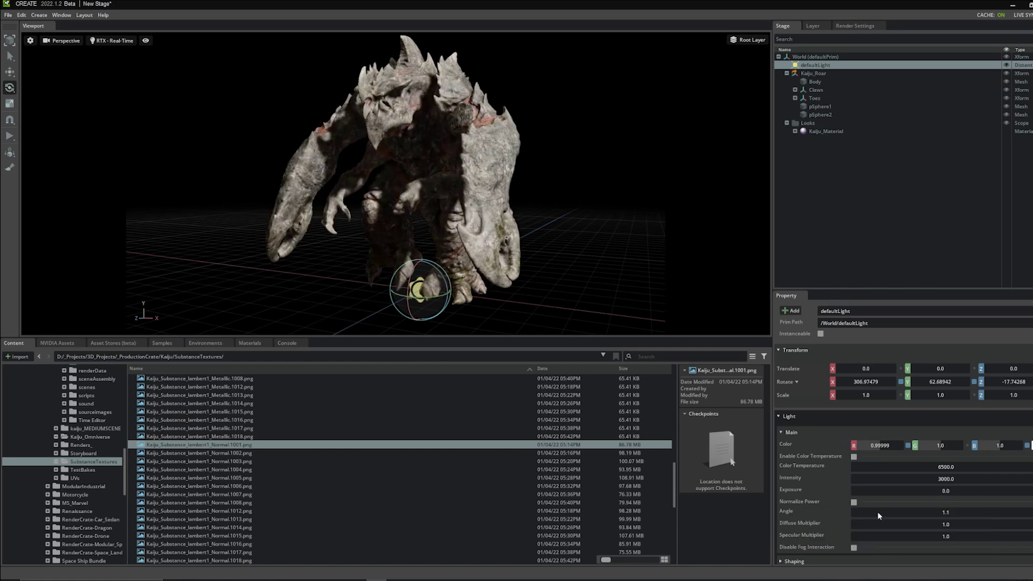
pyautogui.moveTo(878, 512); pyautogui.dragTo(997, 498)
pyautogui.hotkey('ctrl', 'z')
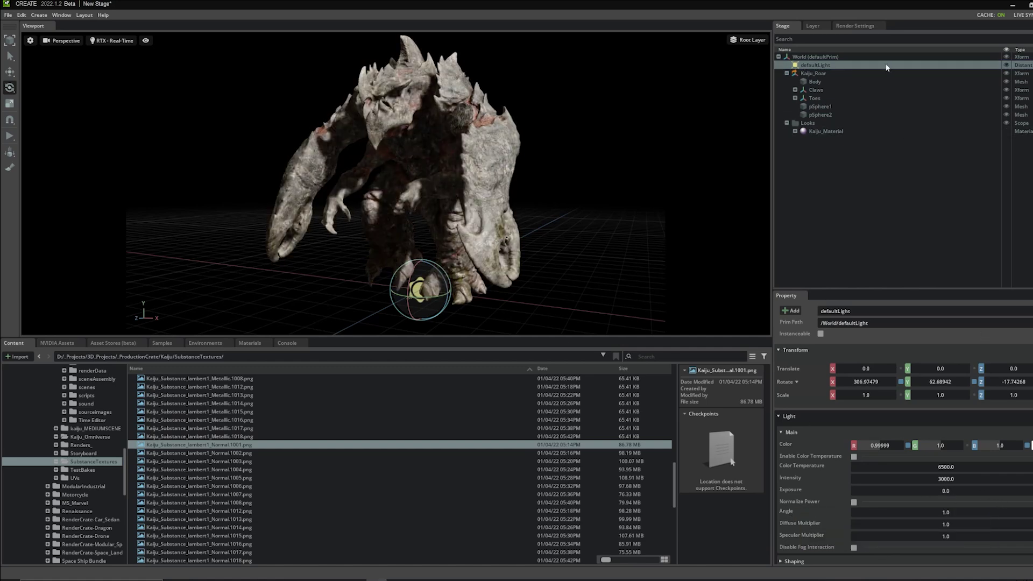
# Step: Hide the default light and create a dome light in the stage
pyautogui.press('h')
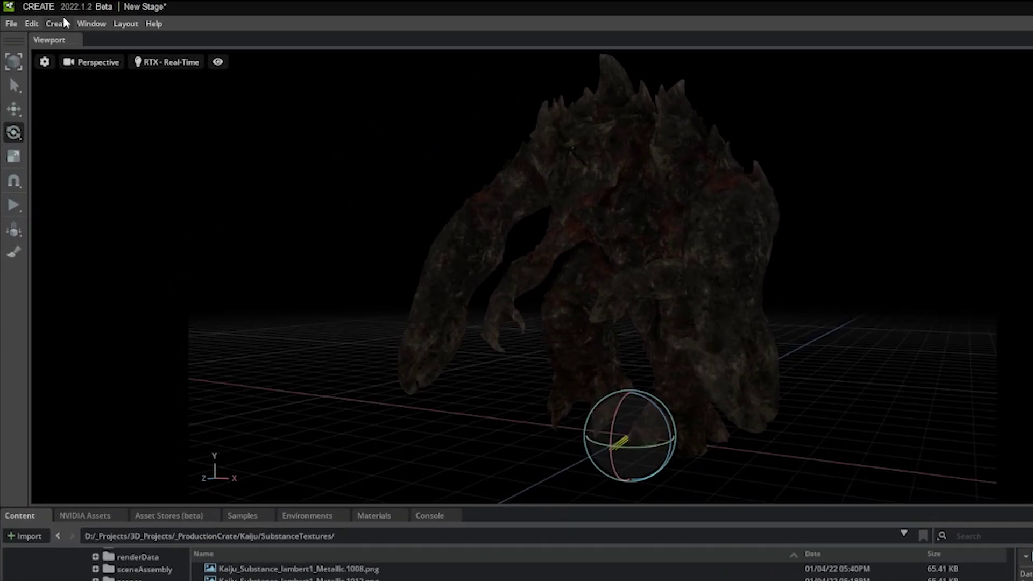
pyautogui.click(43, 13)
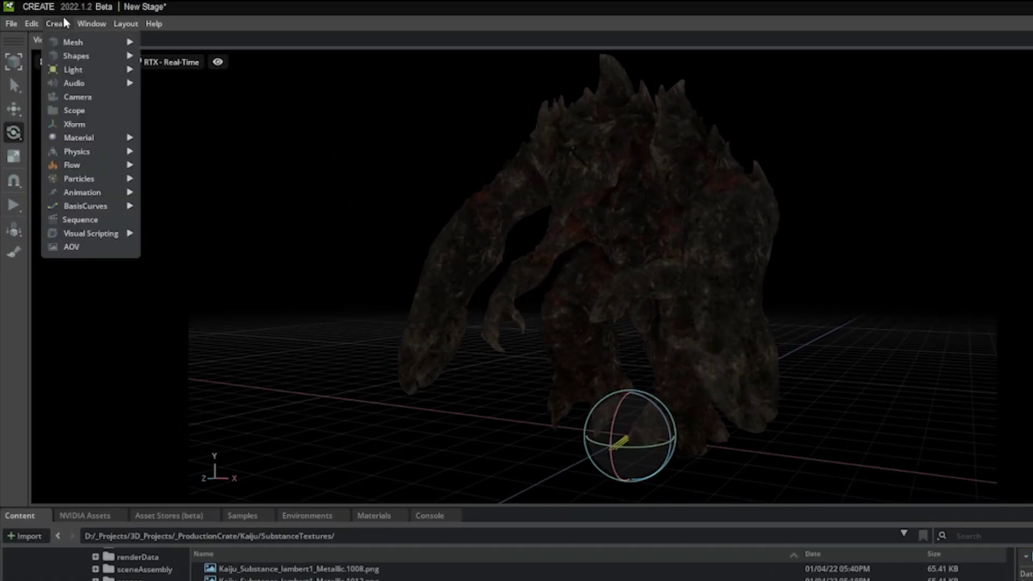
pyautogui.moveTo(75, 70)
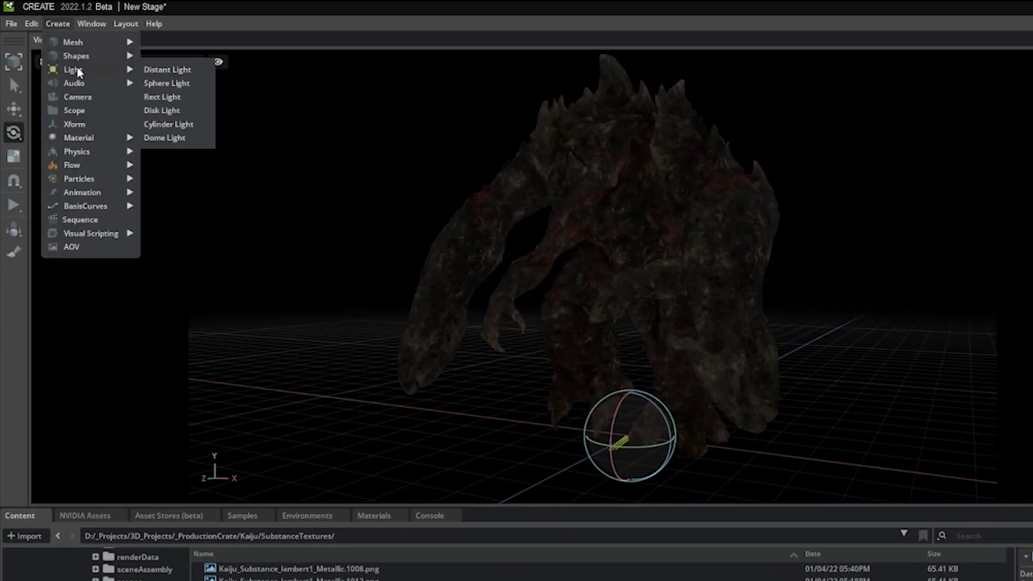
pyautogui.click(173, 138)
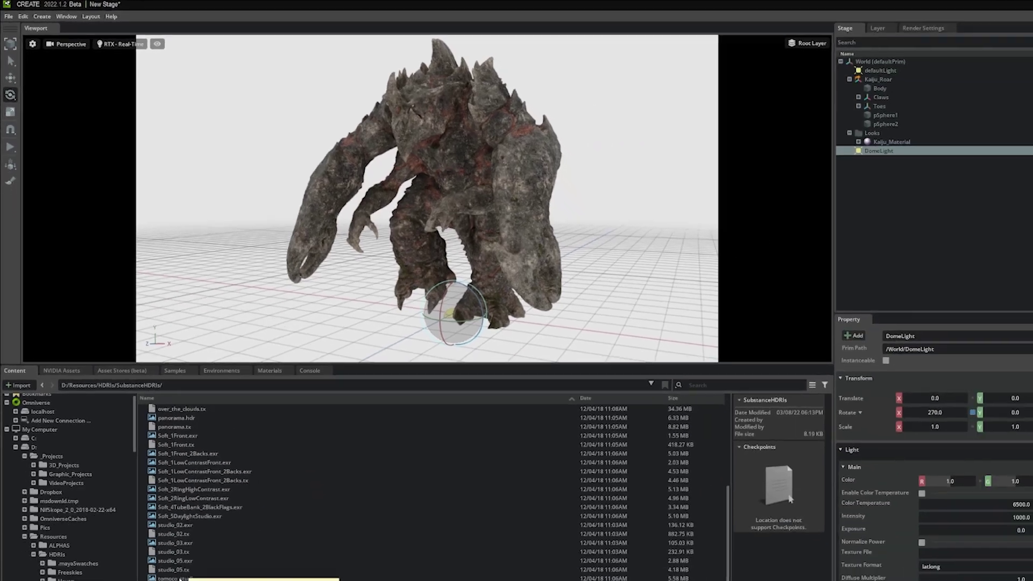
# Step: Use tomoco_studio.exr from SubstanceHDRIs as the dome light's texture file and rotate the light to about 444.5, -51.6, -166.3 degrees
pyautogui.moveTo(180, 578); pyautogui.dragTo(935, 559)
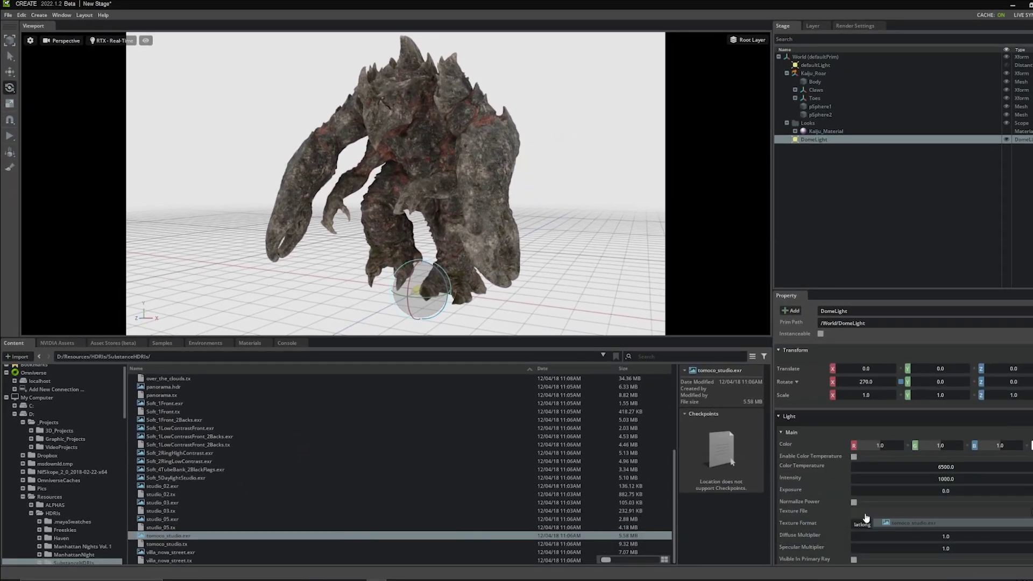
pyautogui.moveTo(866, 517); pyautogui.dragTo(867, 512)
pyautogui.moveTo(439, 295); pyautogui.dragTo(383, 296)
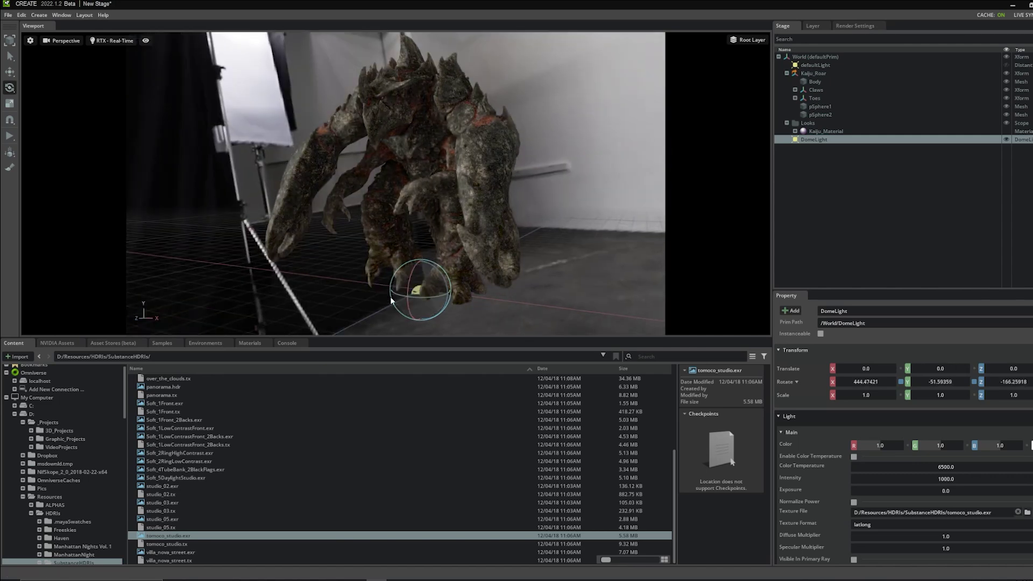
# Step: Undo the dome light's free rotation and turn the light about its Y axis to roughly -23.7 degrees
pyautogui.hotkey('ctrl', 'z')
pyautogui.moveTo(447, 295); pyautogui.dragTo(434, 297)
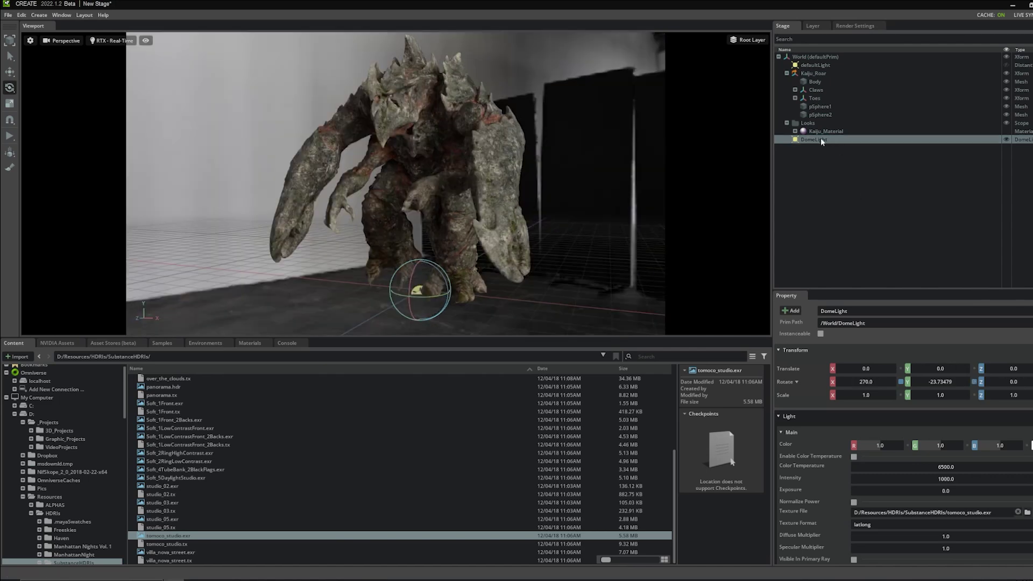
# Step: Hide the dome light and add the NightSky dynamic sky to the stage from the environments library
pyautogui.click(1008, 140)
pyautogui.click(205, 342)
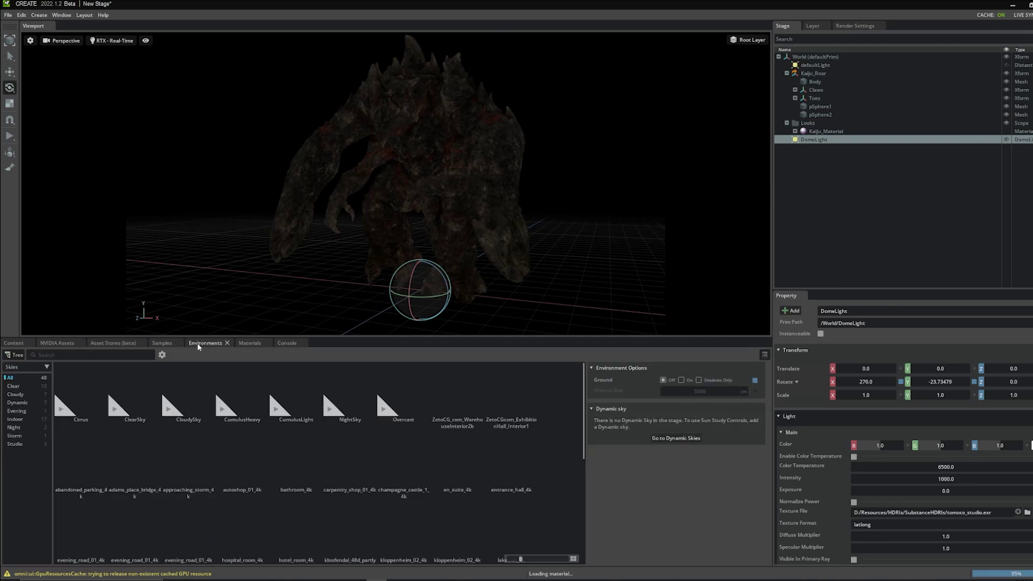
pyautogui.moveTo(583, 406)
pyautogui.mouseDown()
pyautogui.moveTo(588, 497)
pyautogui.moveTo(576, 398)
pyautogui.mouseUp()
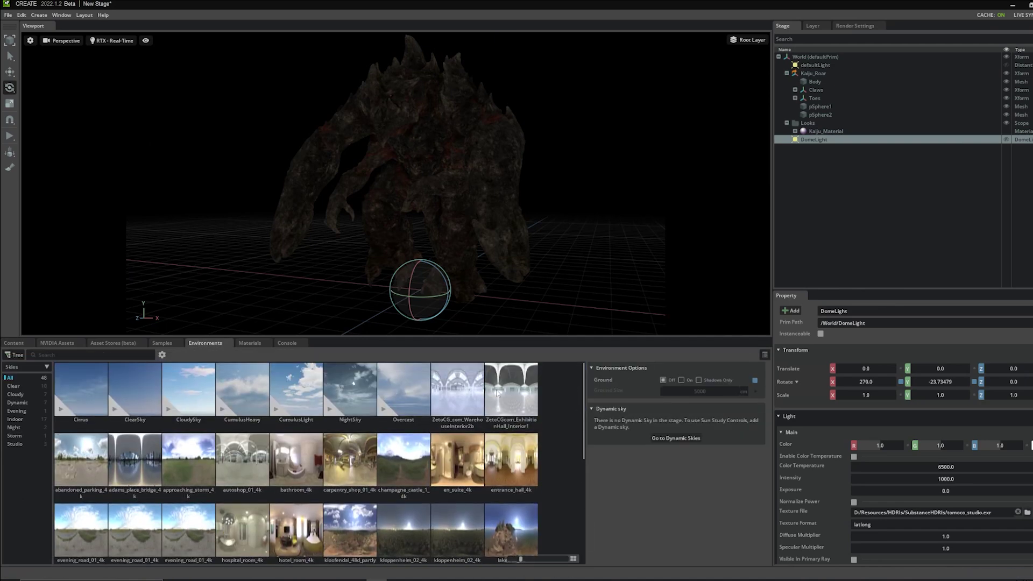
pyautogui.doubleClick(341, 392)
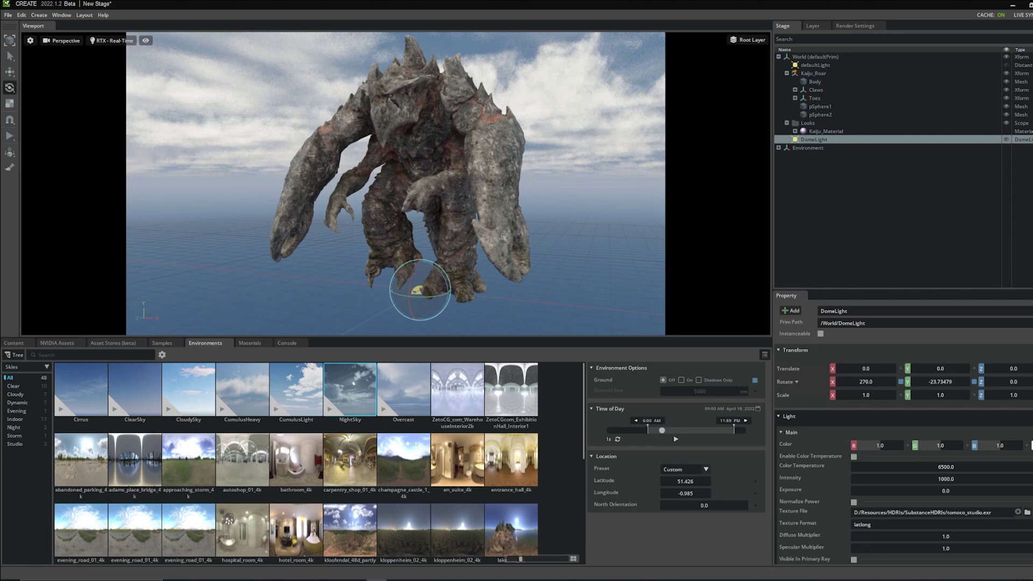
# Step: Turn on the environment ground, try Adobe_Octagon_Dots, Carpet_Pattern_Squares_Multi and Grass_Countryside on it, and finish with Concrete_Rough
pyautogui.click(681, 380)
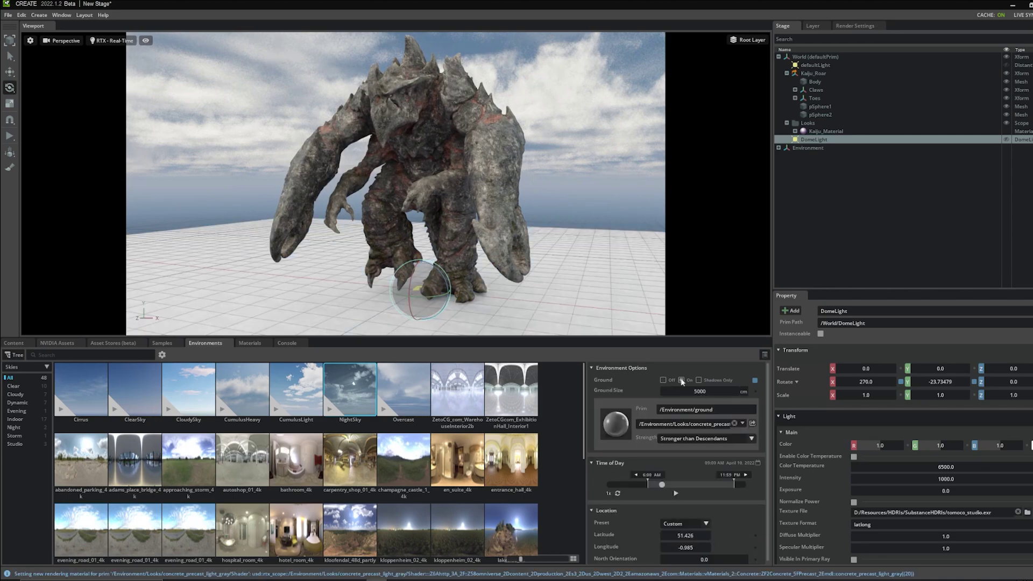
pyautogui.click(249, 342)
pyautogui.moveTo(142, 389); pyautogui.dragTo(312, 302)
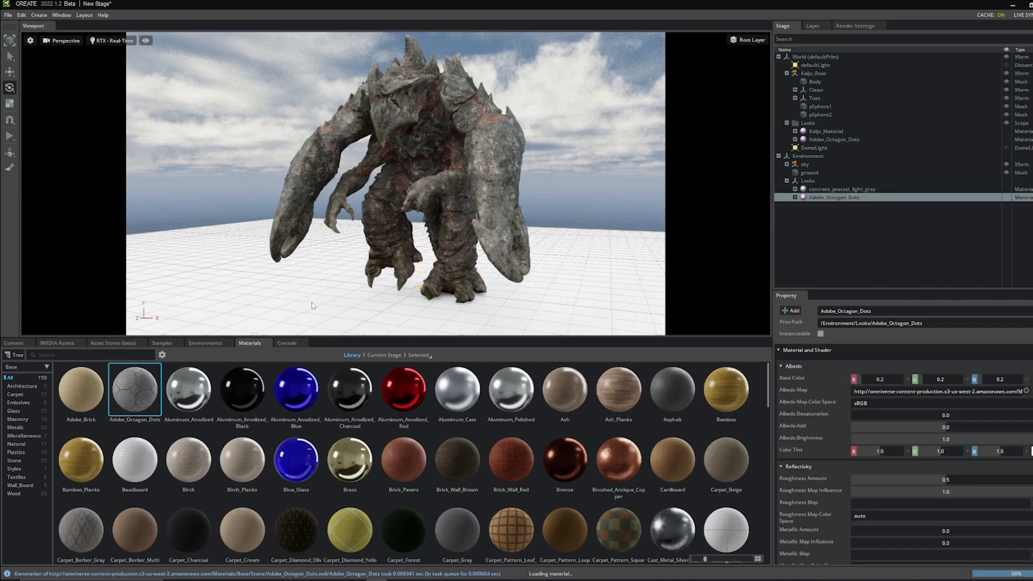
pyautogui.moveTo(618, 530); pyautogui.dragTo(581, 296)
pyautogui.scroll(-6, 384, 485)
pyautogui.moveTo(134, 476); pyautogui.dragTo(309, 300)
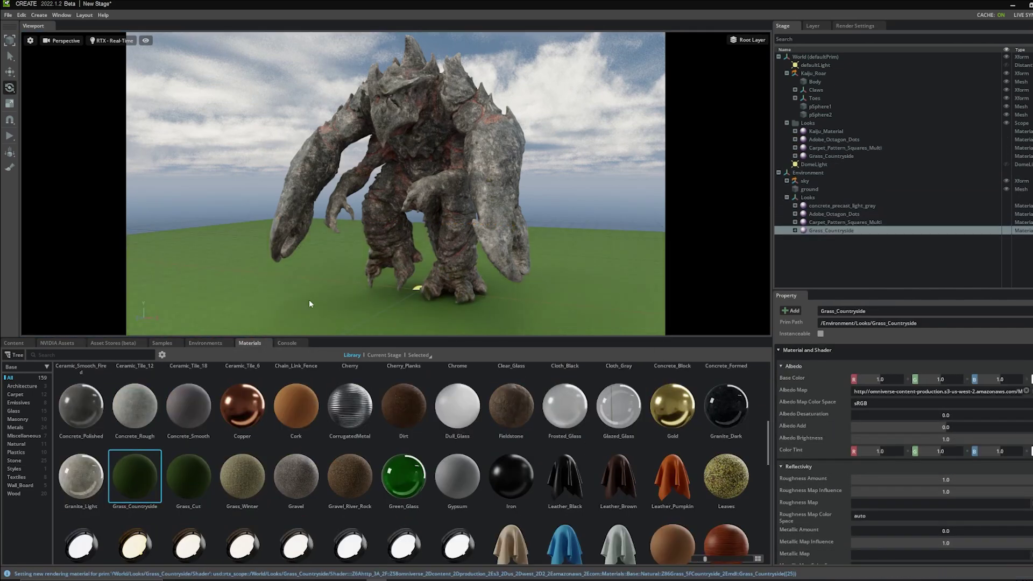
pyautogui.moveTo(135, 406); pyautogui.dragTo(290, 299)
pyautogui.scroll(4, 262, 498)
# Step: Try different times of day for the sky and set its location preset to Amsterdam
pyautogui.click(205, 343)
pyautogui.moveTo(661, 484); pyautogui.dragTo(721, 484)
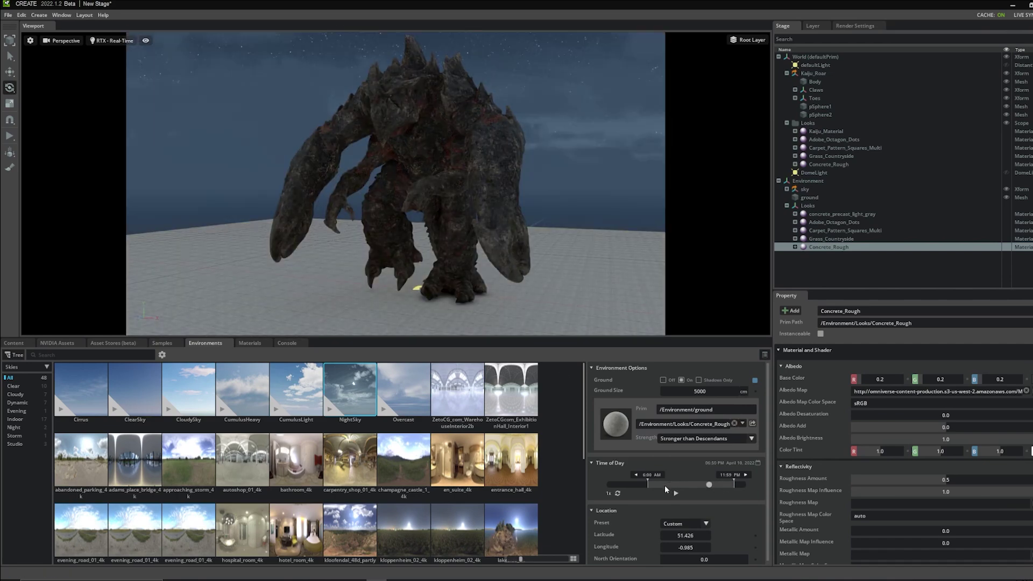
pyautogui.click(666, 487)
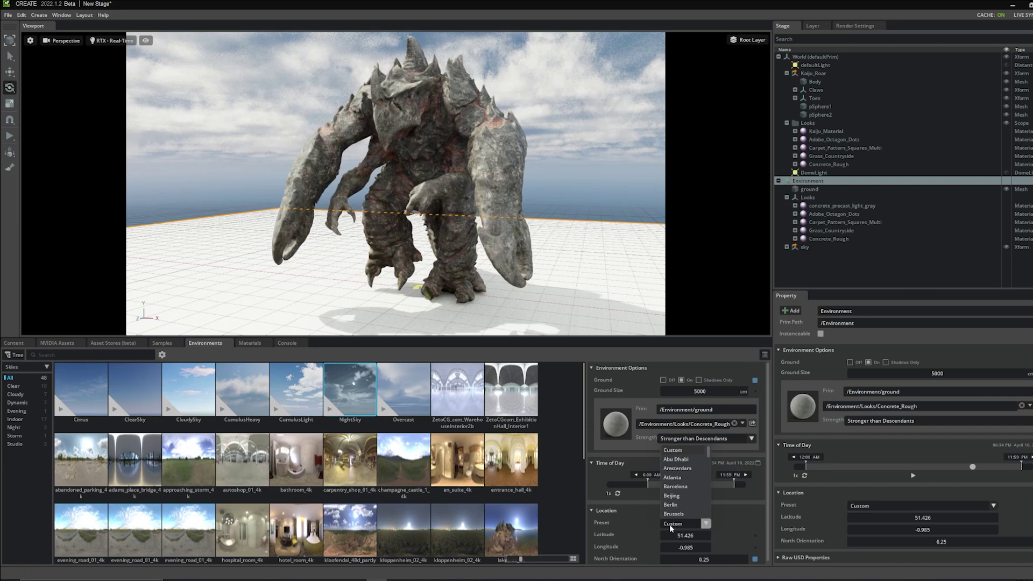
pyautogui.click(677, 468)
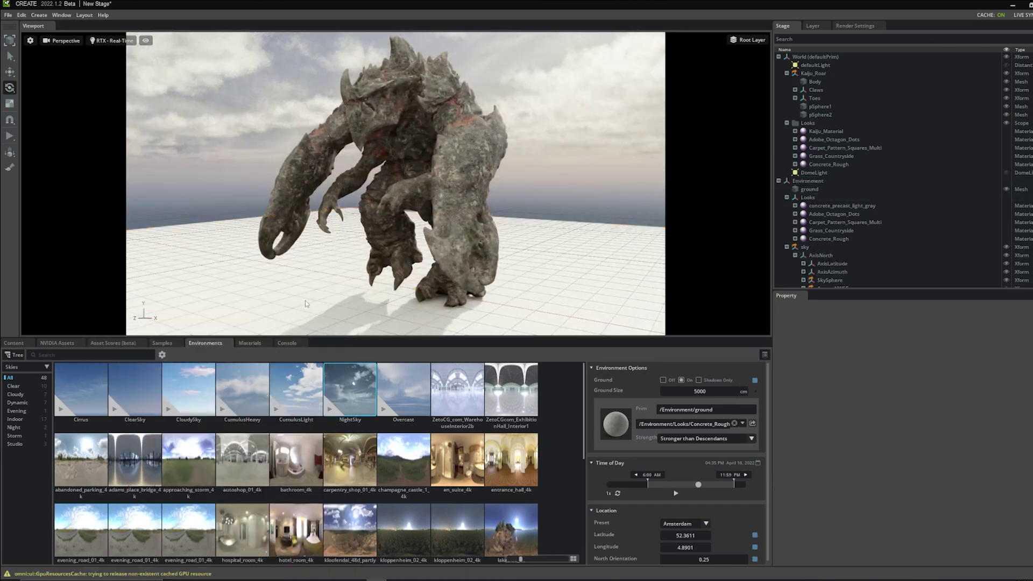
# Step: Switch the viewport renderer to RTX - Real-Time and examine the kaiju's shading and shadows from several angles
pyautogui.moveTo(332, 257); pyautogui.dragTo(471, 237)
pyautogui.click(226, 216)
pyautogui.click(220, 237)
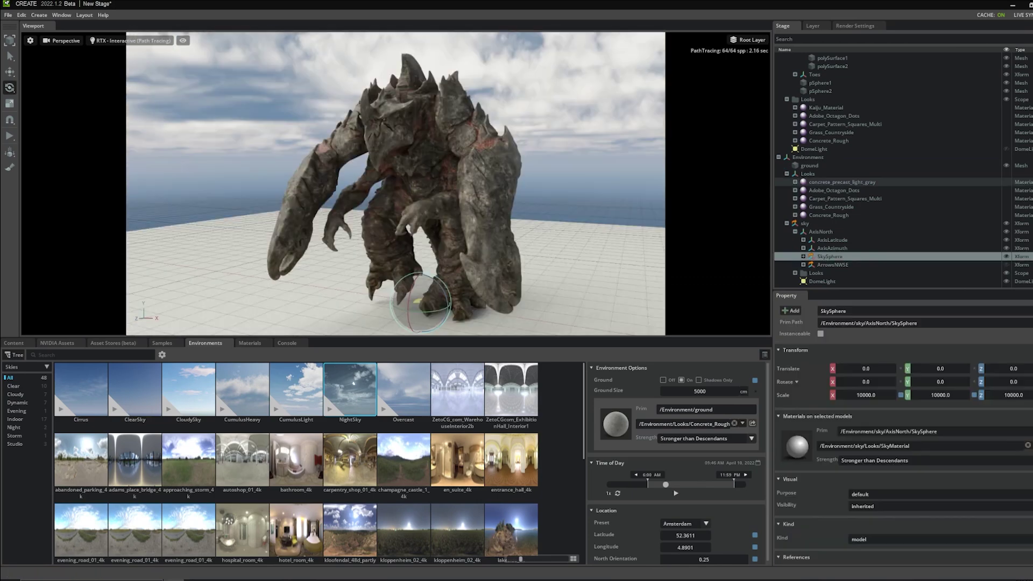
pyautogui.click(134, 41)
pyautogui.click(152, 48)
pyautogui.keyDown('alt'); pyautogui.moveTo(236, 282); pyautogui.dragTo(337, 278); pyautogui.keyUp('alt')
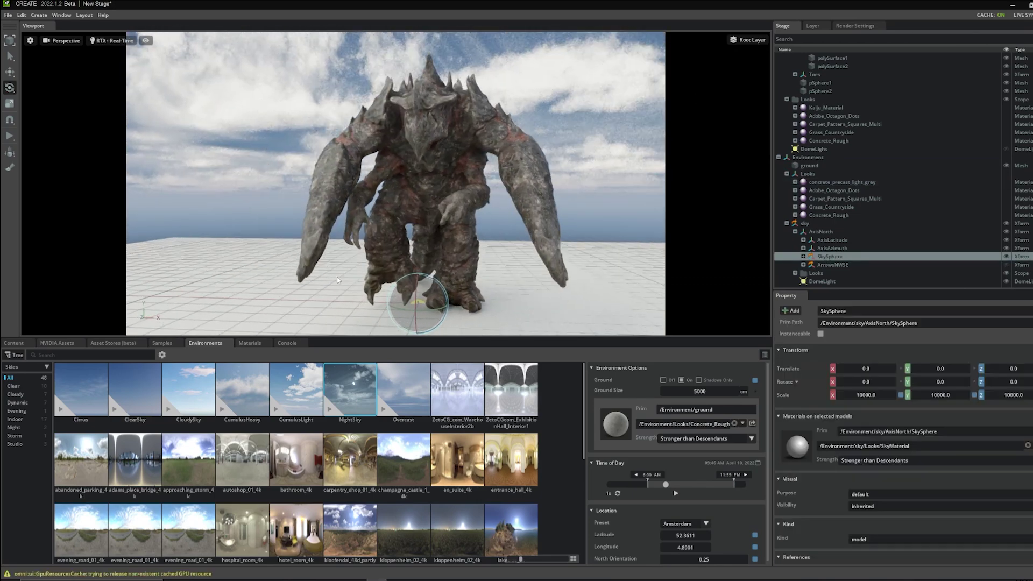
pyautogui.click(243, 299)
pyautogui.press('Escape')
pyautogui.moveTo(356, 219); pyautogui.dragTo(356, 219)
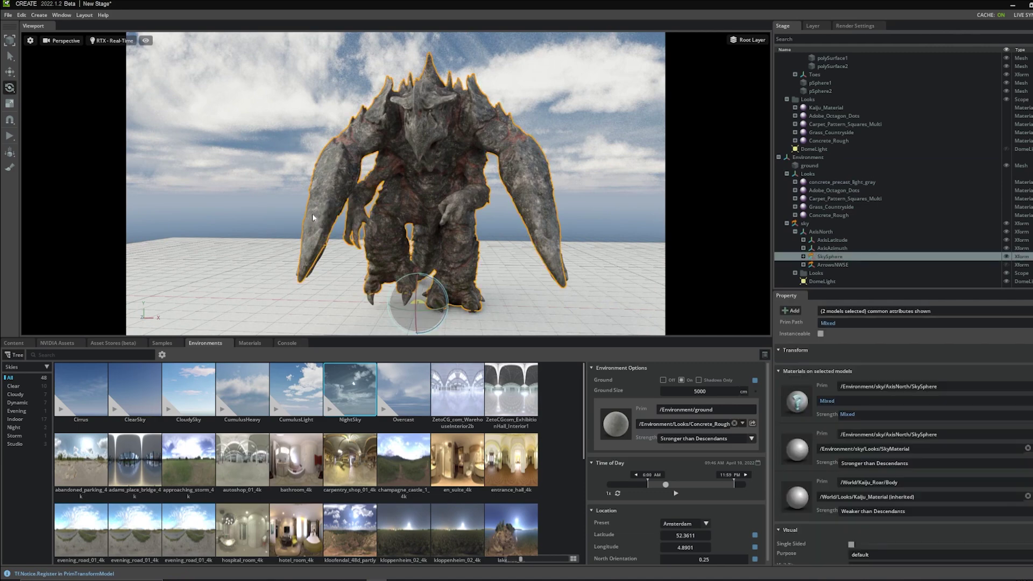
pyautogui.click(246, 235)
pyautogui.keyDown('alt'); pyautogui.moveTo(246, 241); pyautogui.dragTo(136, 95); pyautogui.keyUp('alt')
# Step: Render the viewport with RTX - Interactive (Path Tracing), view the kaiju from the side, and switch to RTX - Accurate (Iray)
pyautogui.click(114, 43)
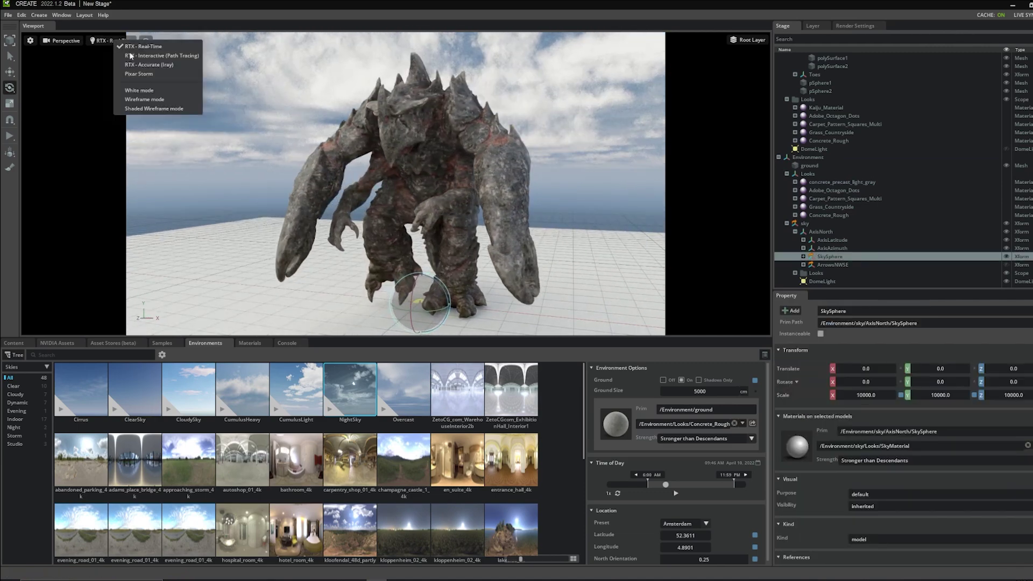
pyautogui.click(137, 56)
pyautogui.click(212, 121)
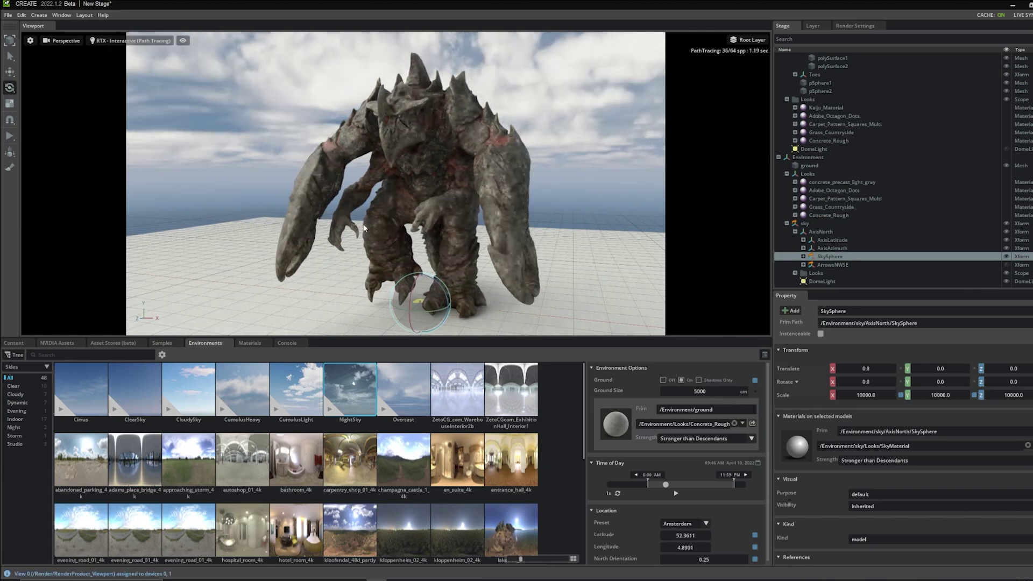
pyautogui.keyDown('alt'); pyautogui.moveTo(409, 226); pyautogui.dragTo(215, 204); pyautogui.keyUp('alt')
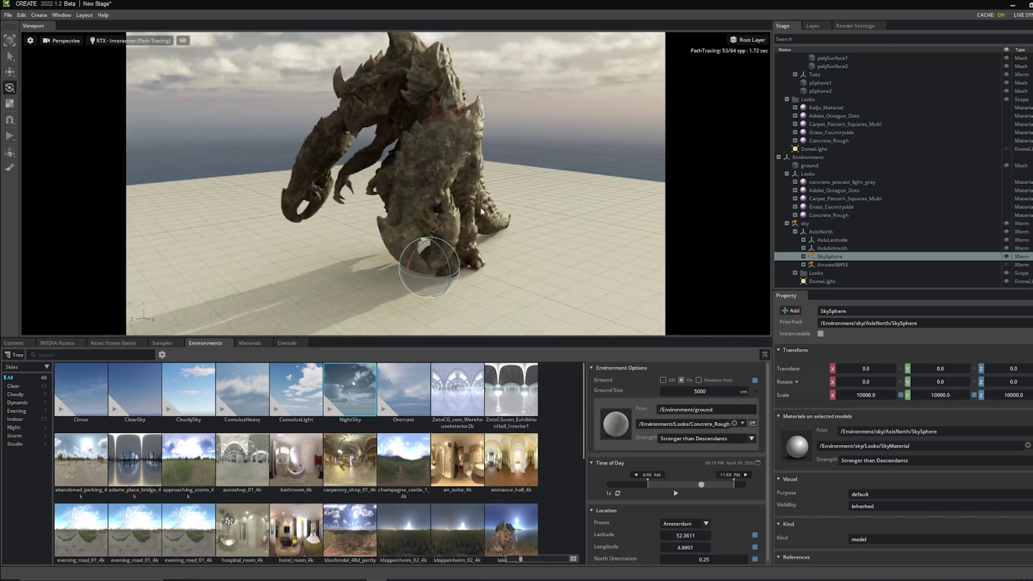
pyautogui.moveTo(481, 211); pyautogui.dragTo(480, 240, button='middle')
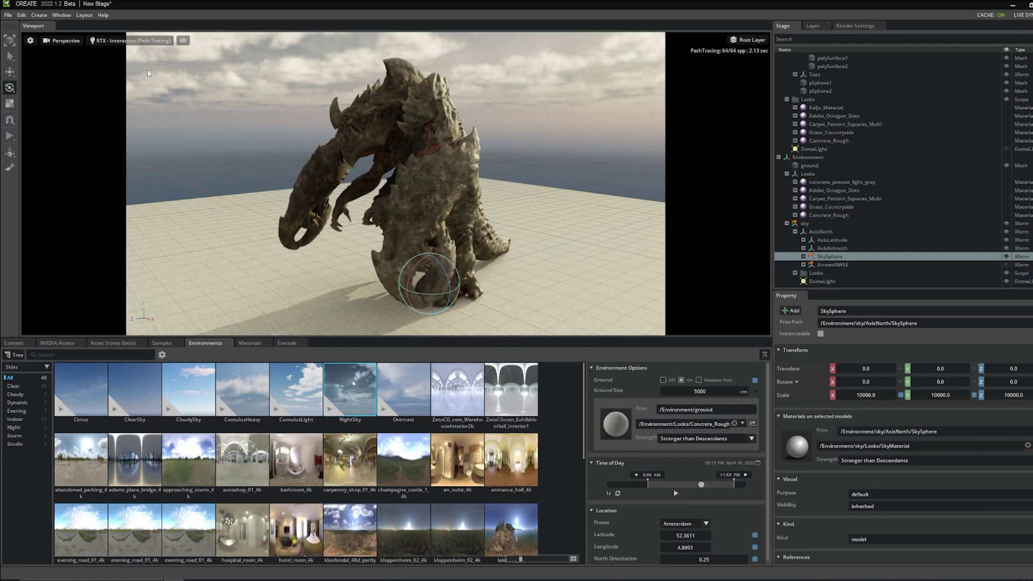
pyautogui.click(101, 41)
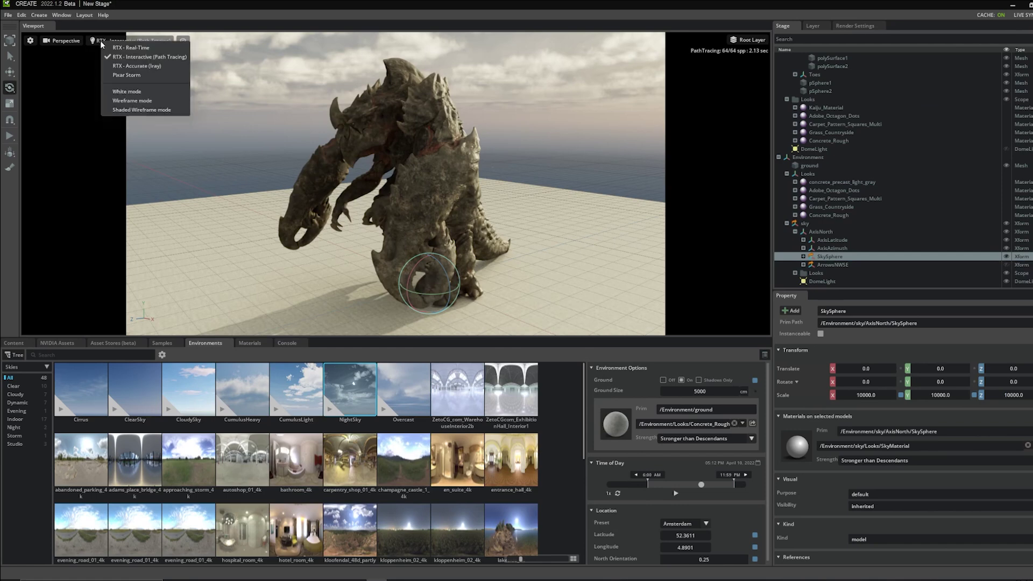
pyautogui.click(137, 67)
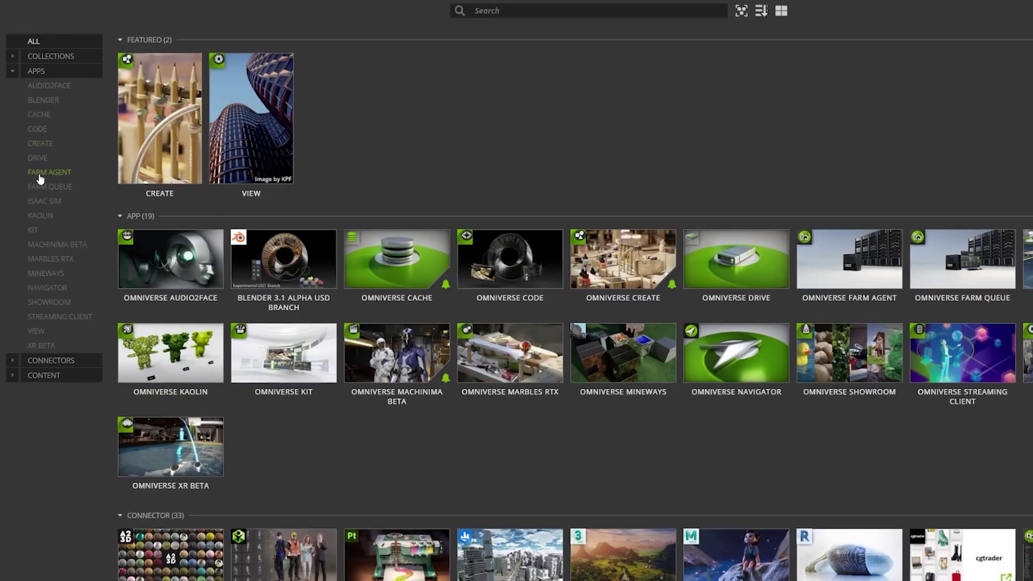
# Step: Switch to the Omniverse Launcher and browse the Enterprise, 3rd Party and Content collections in the Exchange
pyautogui.click(13, 66)
pyautogui.click(13, 64)
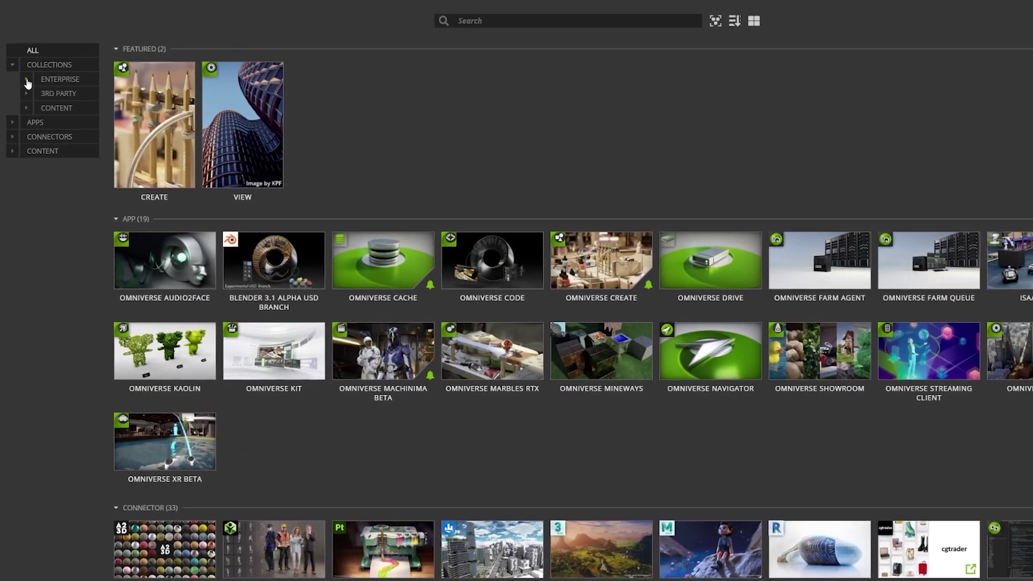
pyautogui.click(25, 77)
pyautogui.click(26, 360)
pyautogui.scroll(-2, 38, 338)
pyautogui.click(27, 531)
pyautogui.scroll(-2, 44, 472)
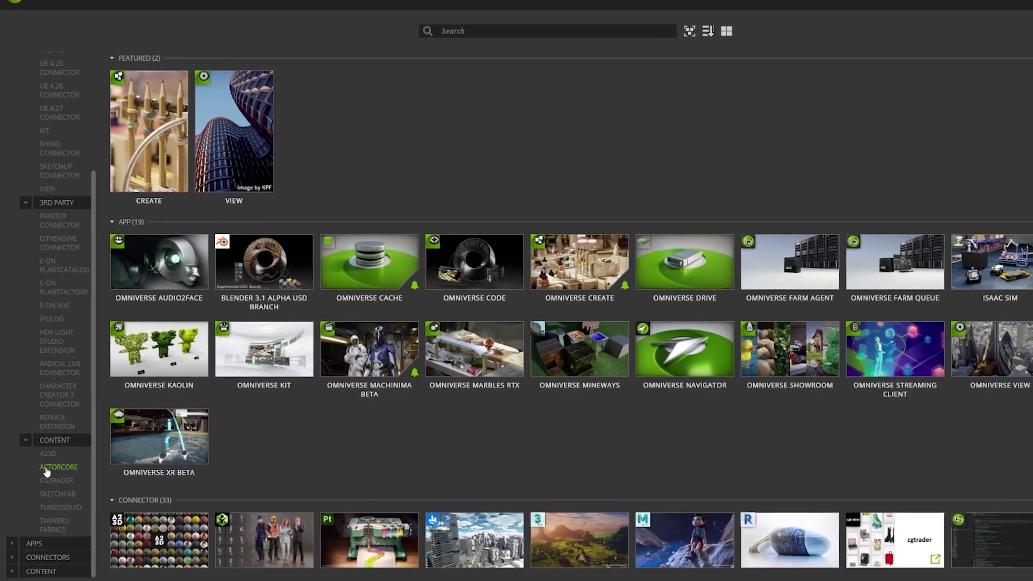
# Step: Browse the Exchange's Apps, Connectors and Content categories through to the end of the list
pyautogui.click(13, 545)
pyautogui.scroll(-5, 60, 422)
pyautogui.click(13, 560)
pyautogui.scroll(-8, 30, 93)
pyautogui.scroll(-1, 30, 422)
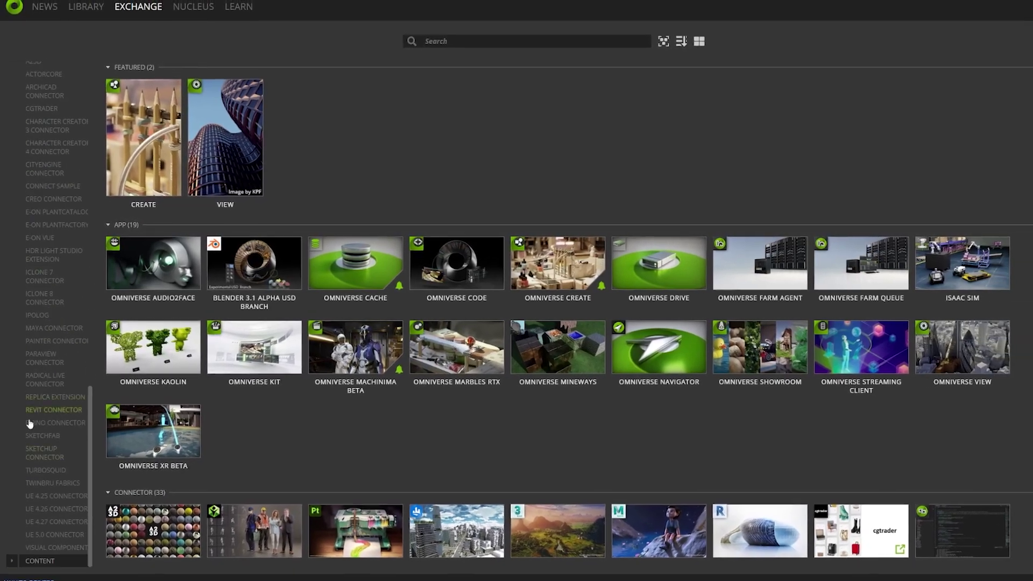
pyautogui.click(13, 561)
pyautogui.scroll(-2, 42, 476)
pyautogui.moveTo(91, 414); pyautogui.dragTo(91, 75)
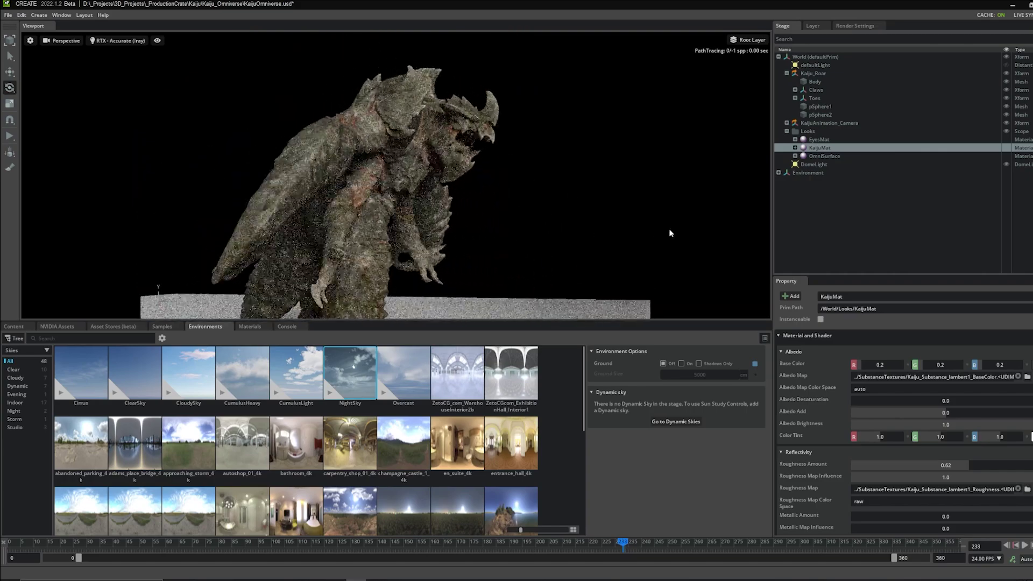
pyautogui.keyDown('alt'); pyautogui.moveTo(670, 233); pyautogui.dragTo(582, 90); pyautogui.keyUp('alt')
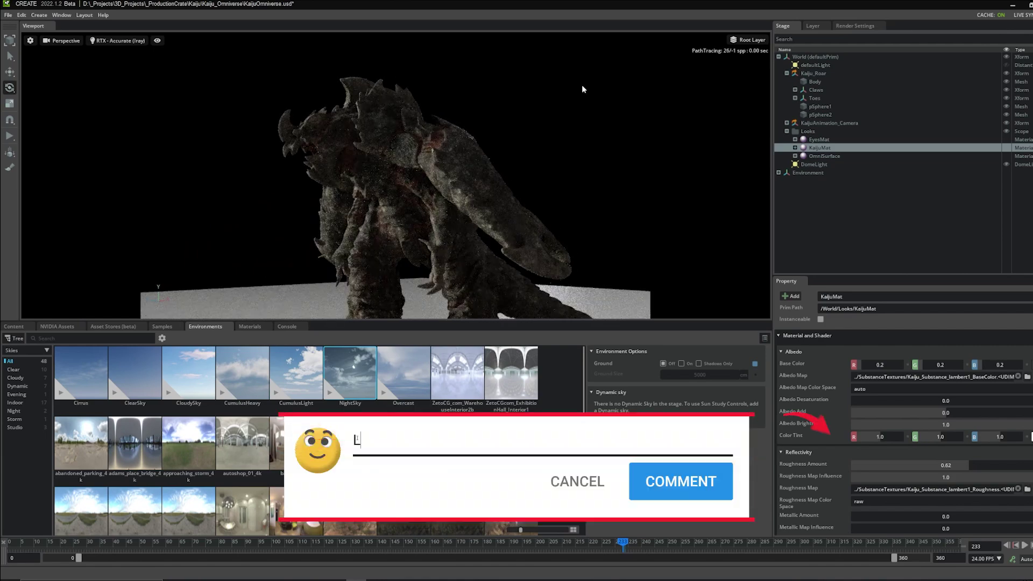